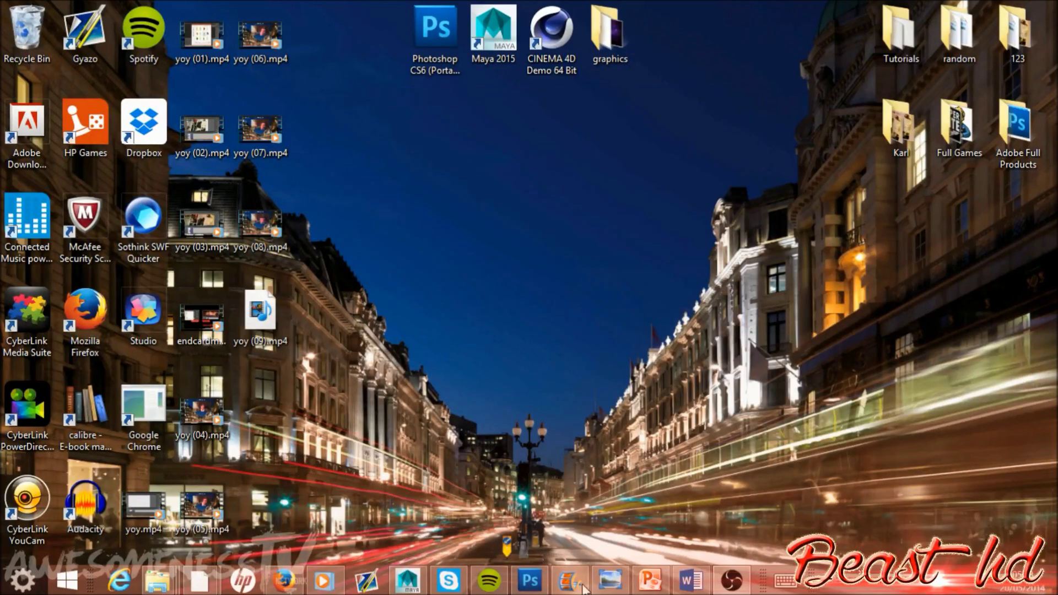
- Bring Photoshop forward and close the Untitled-3 and Untitled-2 documents
{"action": "left_click", "coordinate": [530, 581]}
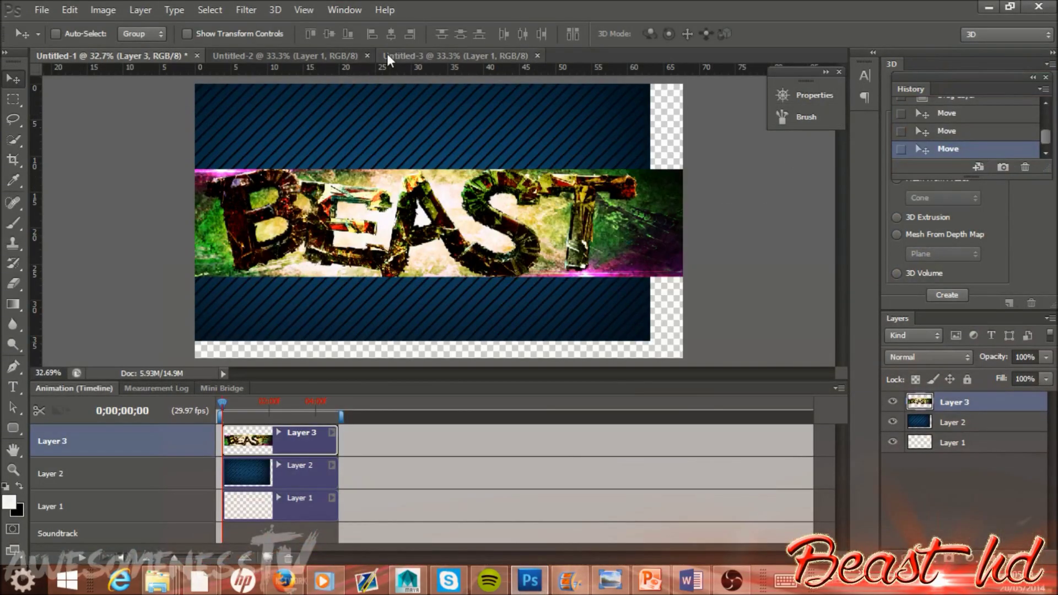
{"action": "left_click", "coordinate": [538, 55]}
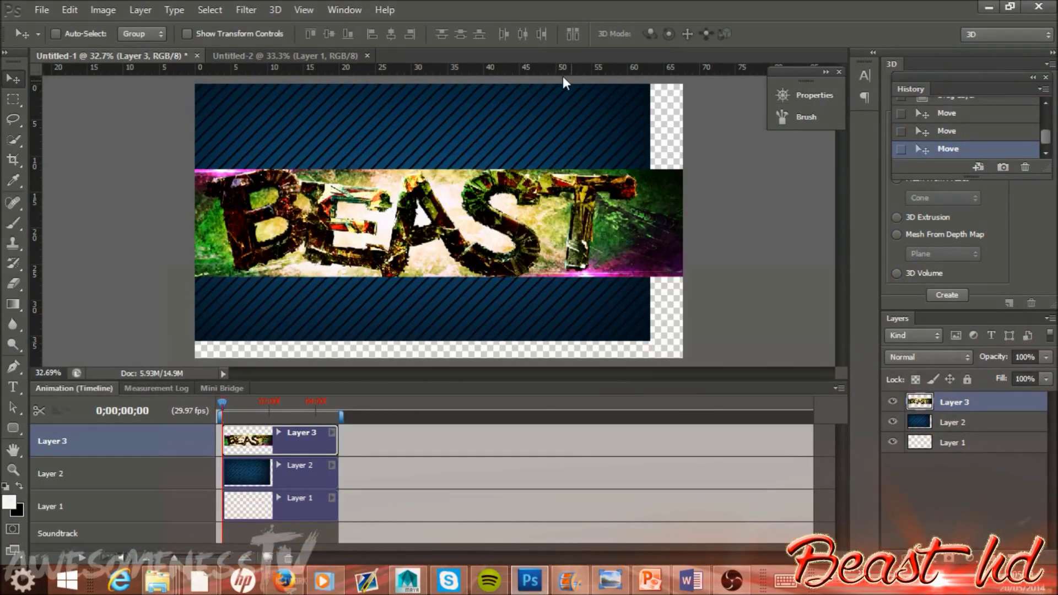
{"action": "left_click", "coordinate": [368, 55]}
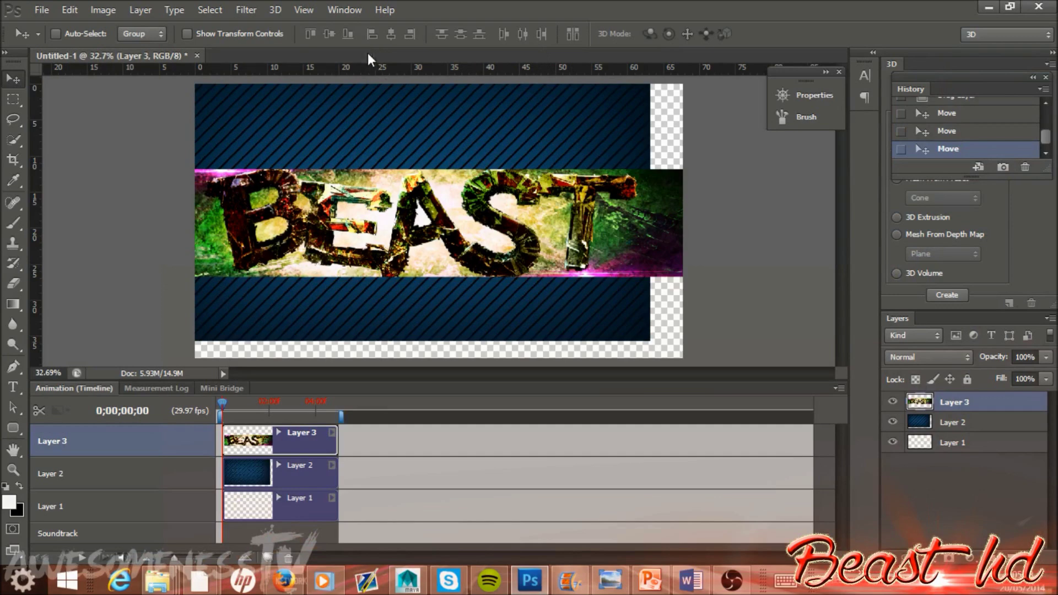
- Create a new 1920×1080 document with a transparent background
{"action": "left_click", "coordinate": [450, 159]}
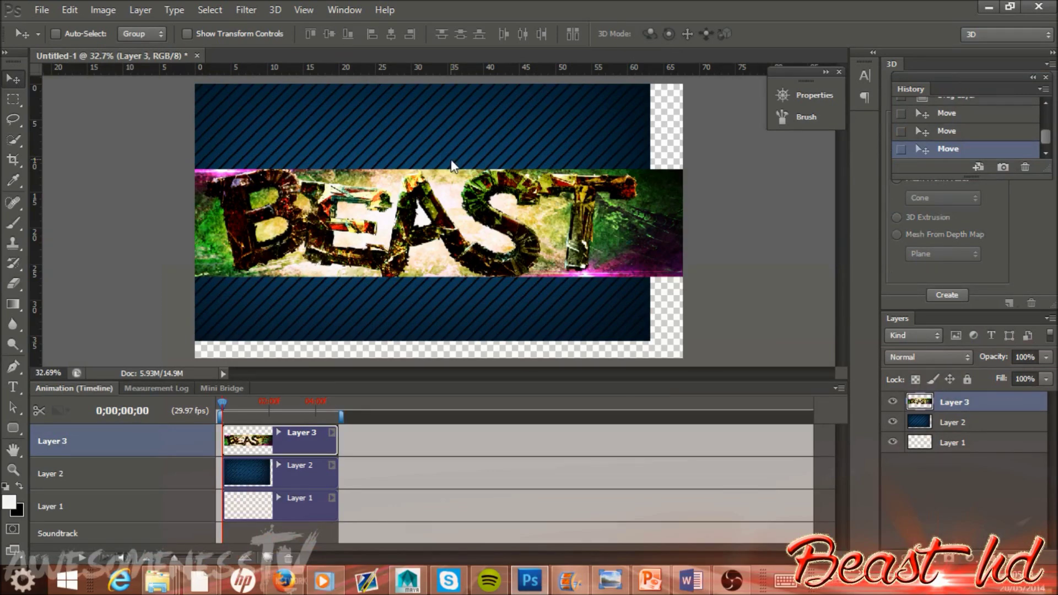
{"action": "key", "text": "ctrl+n"}
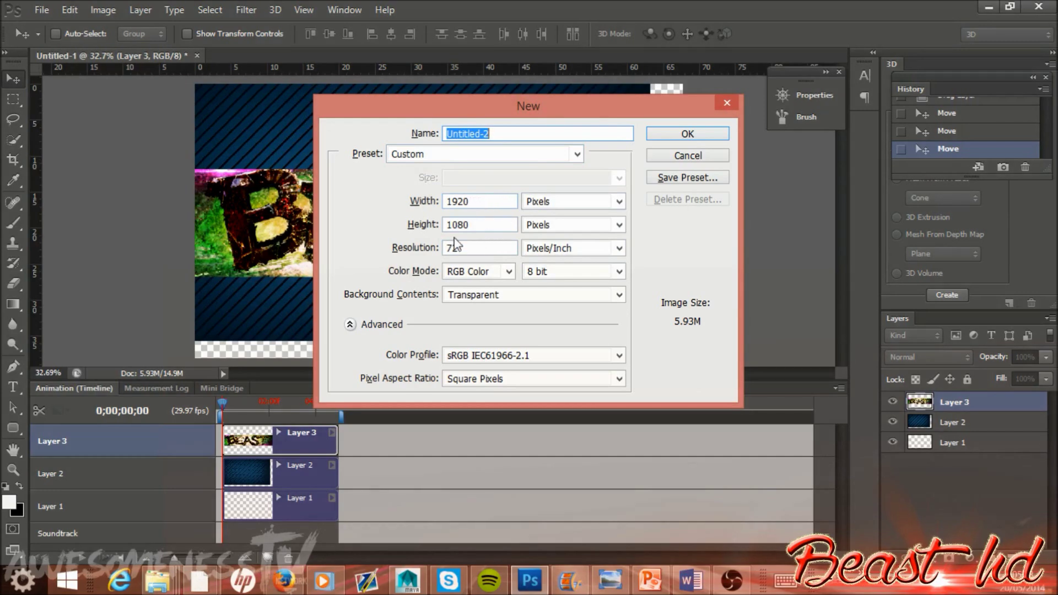
{"action": "left_click", "coordinate": [689, 133]}
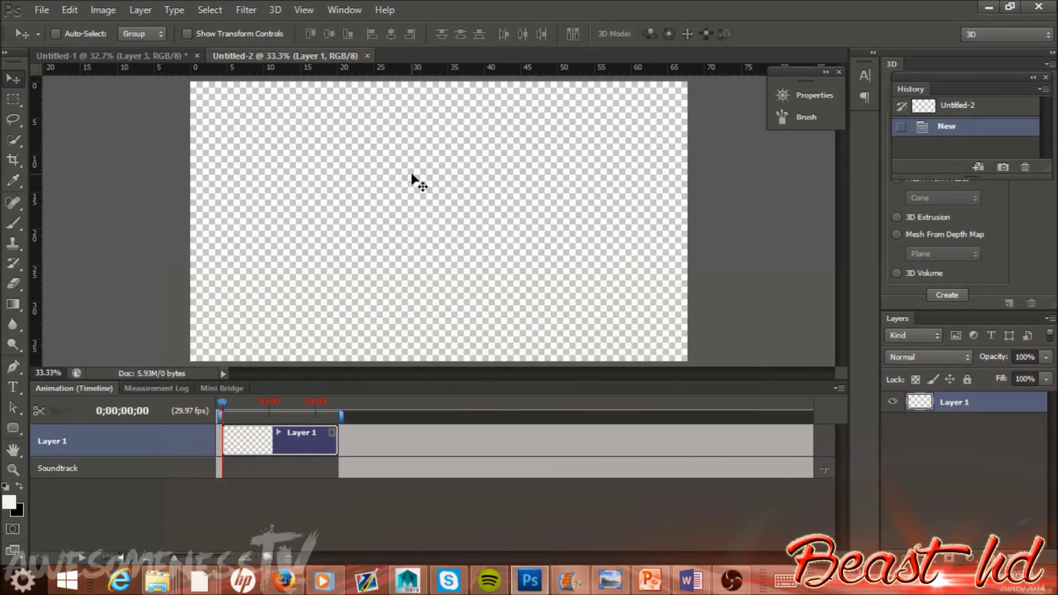
{"action": "key", "text": "ctrl+o"}
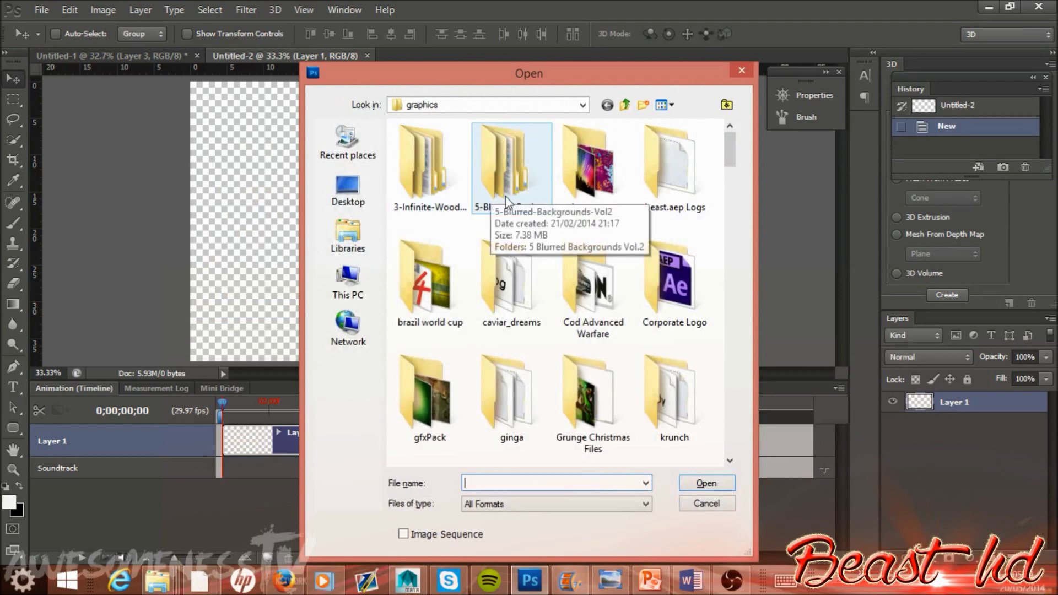
{"action": "left_click", "coordinate": [337, 188]}
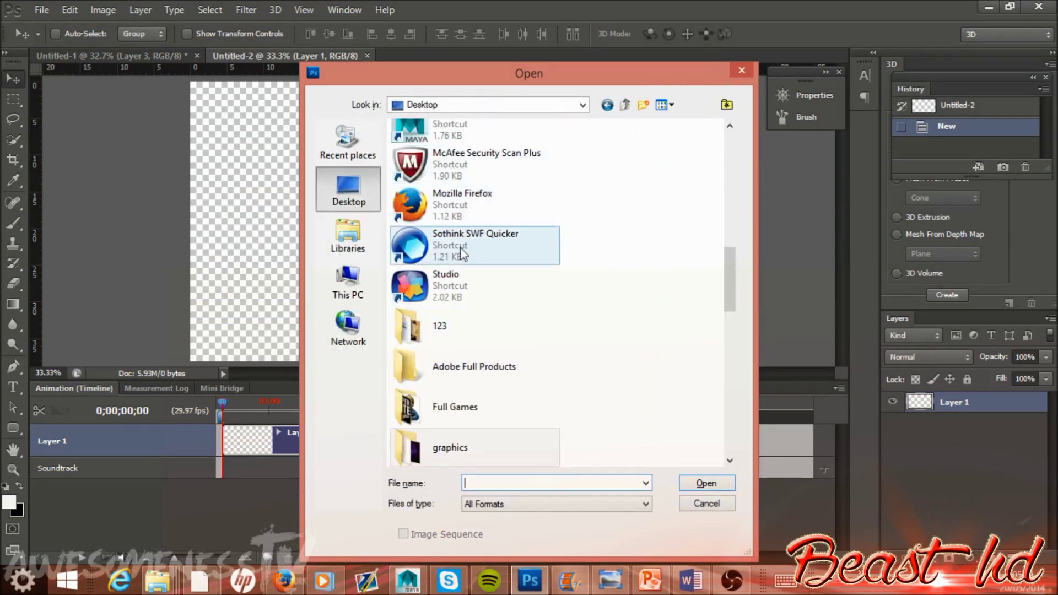
{"action": "double_click", "coordinate": [491, 451]}
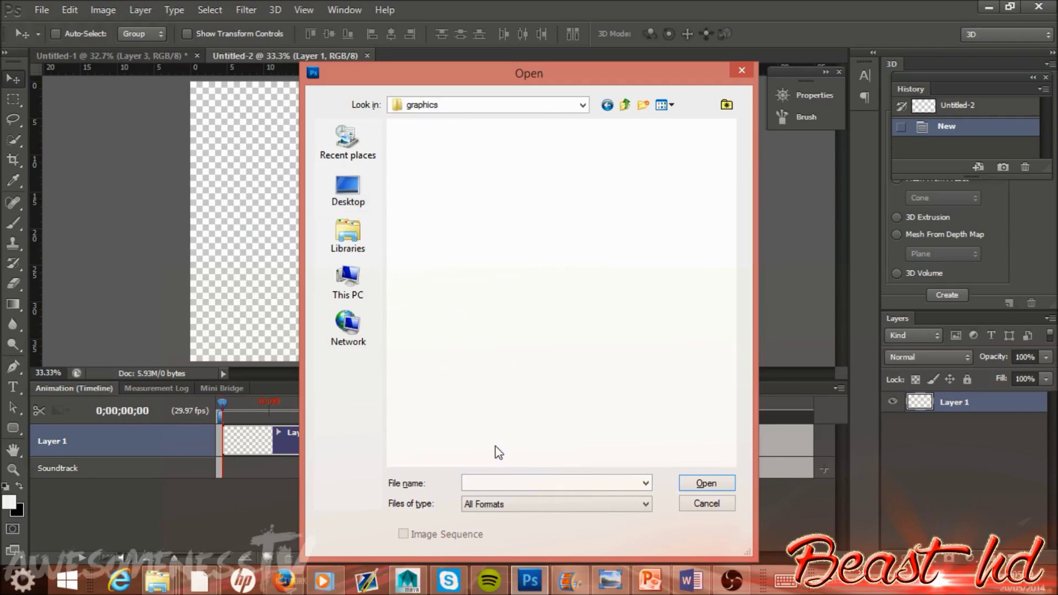
{"action": "mouse_move", "coordinate": [735, 144]}
{"action": "left_mouse_down"}
{"action": "mouse_move", "coordinate": [737, 187]}
{"action": "mouse_move", "coordinate": [735, 165]}
{"action": "left_mouse_up"}
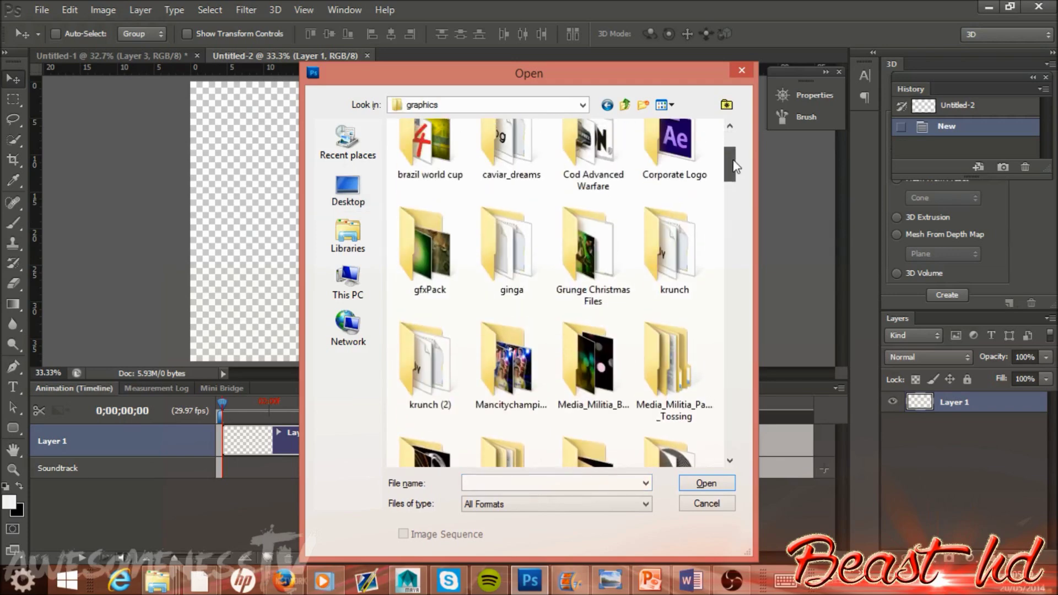
{"action": "scroll", "coordinate": [733, 168], "scroll_direction": "down", "scroll_amount": 8}
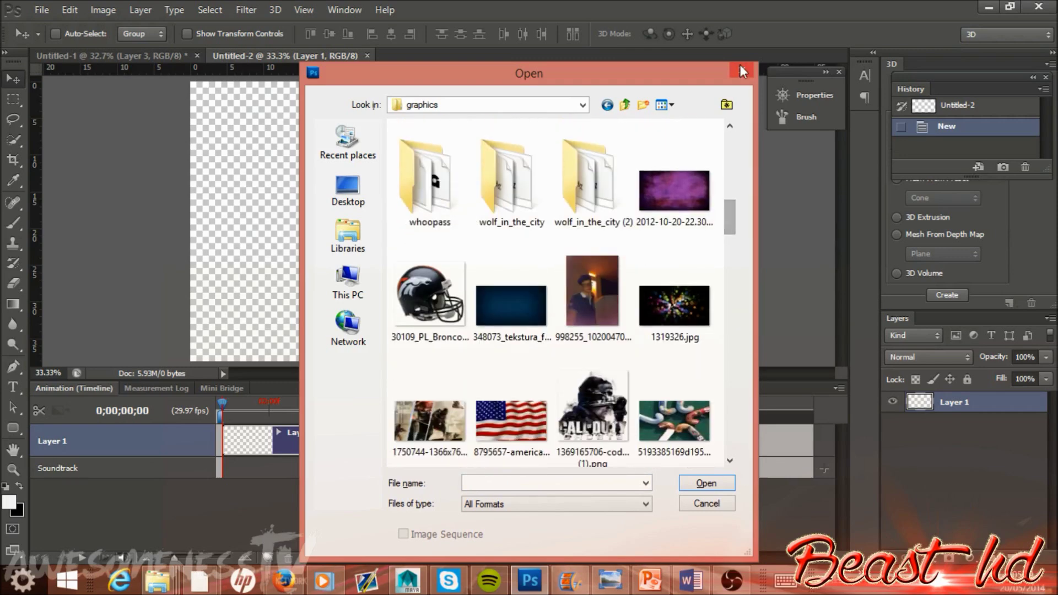
{"action": "left_click", "coordinate": [739, 66]}
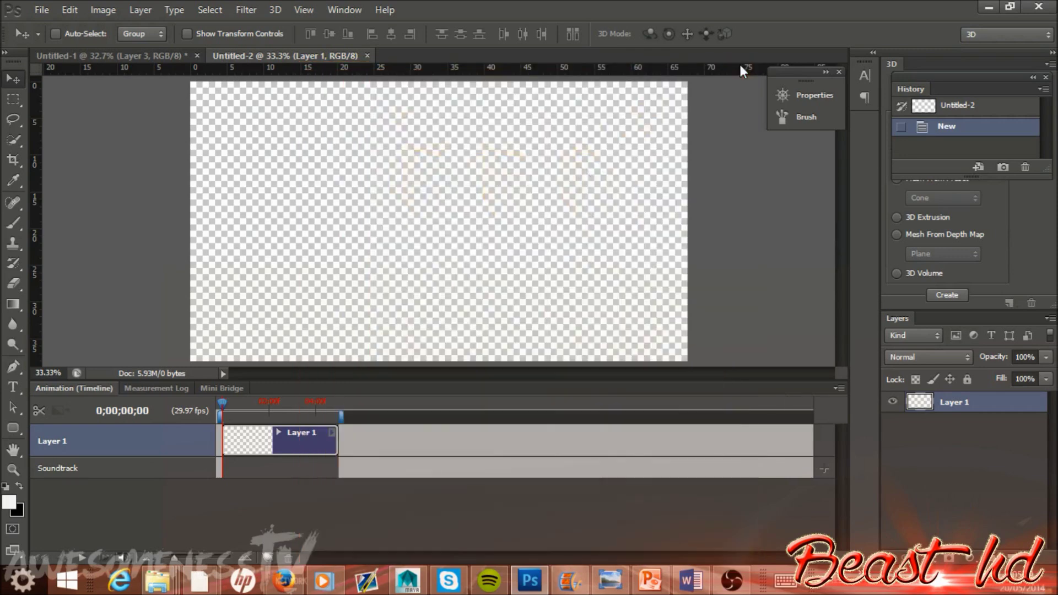
{"action": "left_click", "coordinate": [137, 59]}
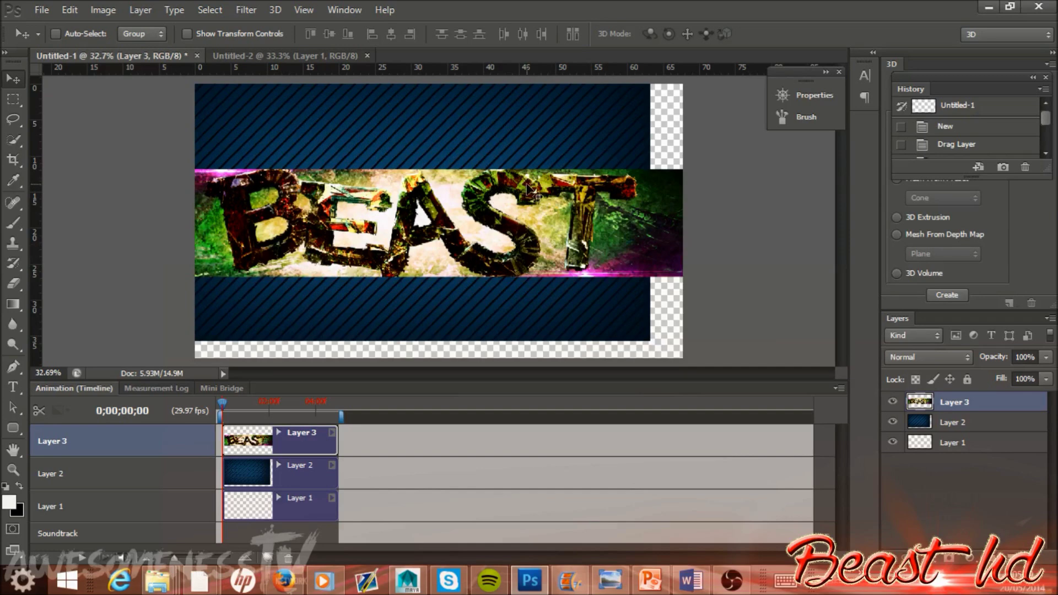
- View the BEAST lettering at 100% zoom with Ctrl+1
{"action": "key", "text": "ctrl+1"}
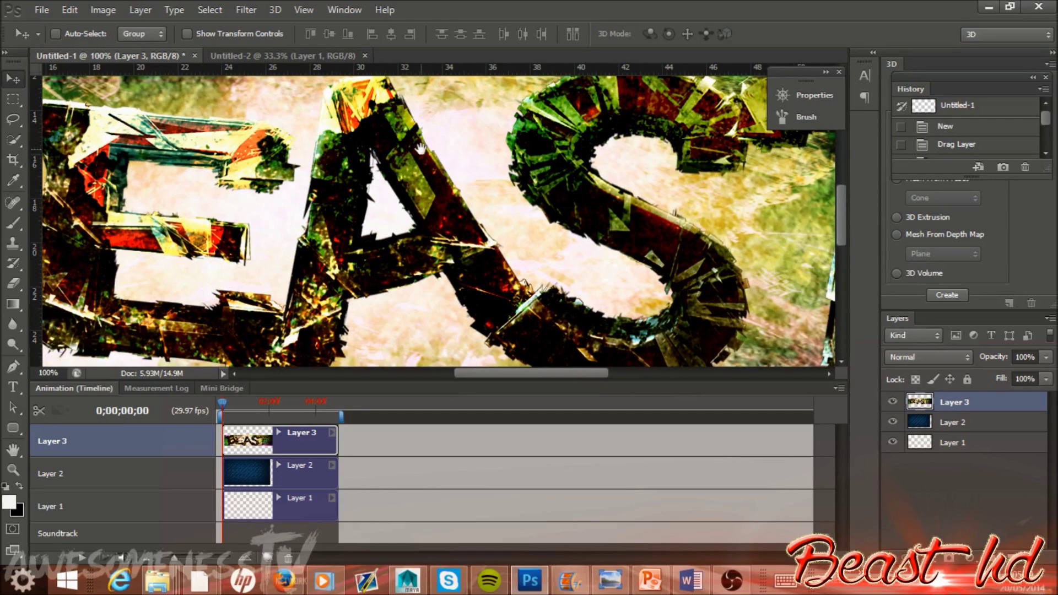
- Drag the BEAST layer slightly right and begin a free transform on it
{"action": "left_click_drag", "start_coordinate": [331, 128], "coordinate": [384, 165]}
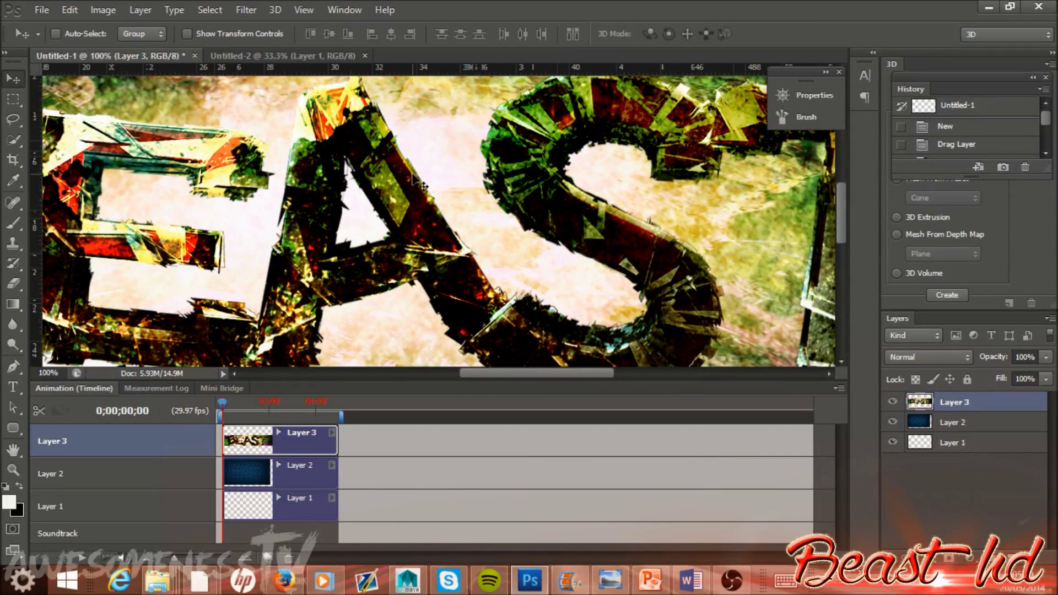
{"action": "key", "text": "ctrl+0"}
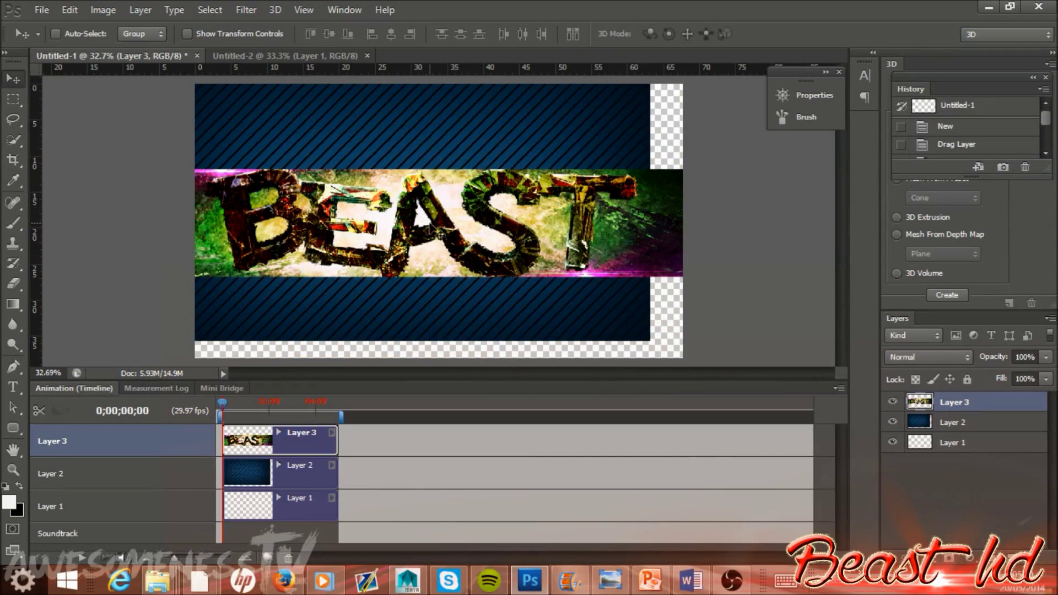
{"action": "scroll", "coordinate": [432, 228], "scroll_direction": "up", "scroll_amount": 4}
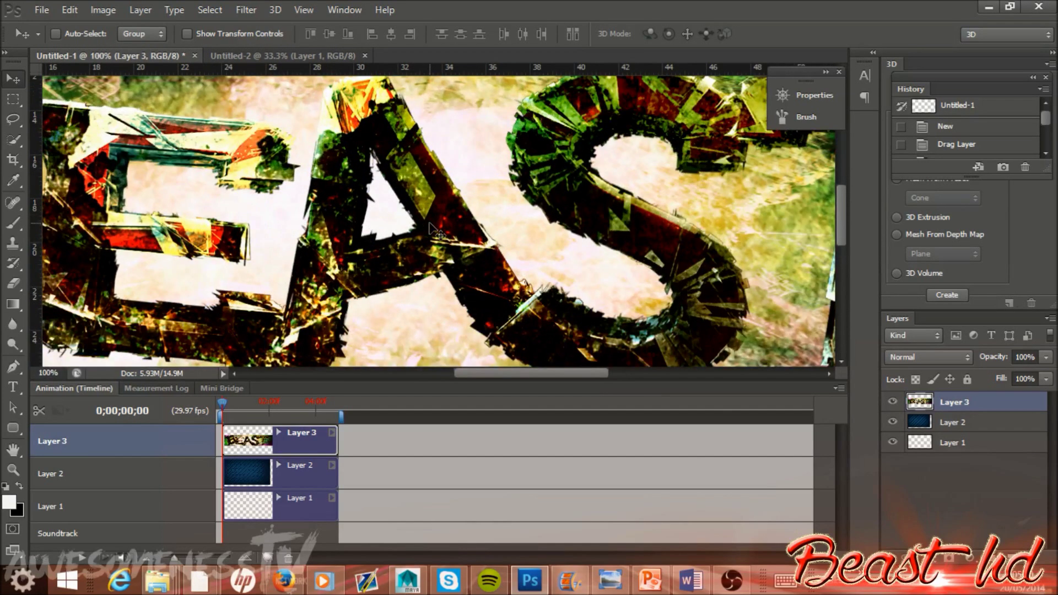
{"action": "scroll", "coordinate": [433, 228], "scroll_direction": "down", "scroll_amount": 4}
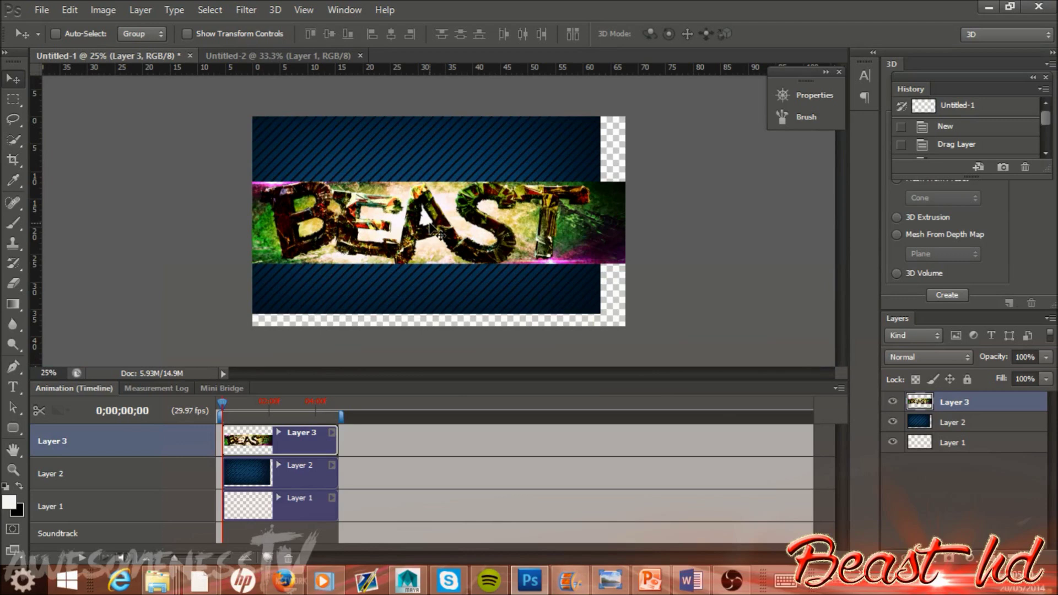
{"action": "scroll", "coordinate": [436, 232], "scroll_direction": "up", "scroll_amount": 1}
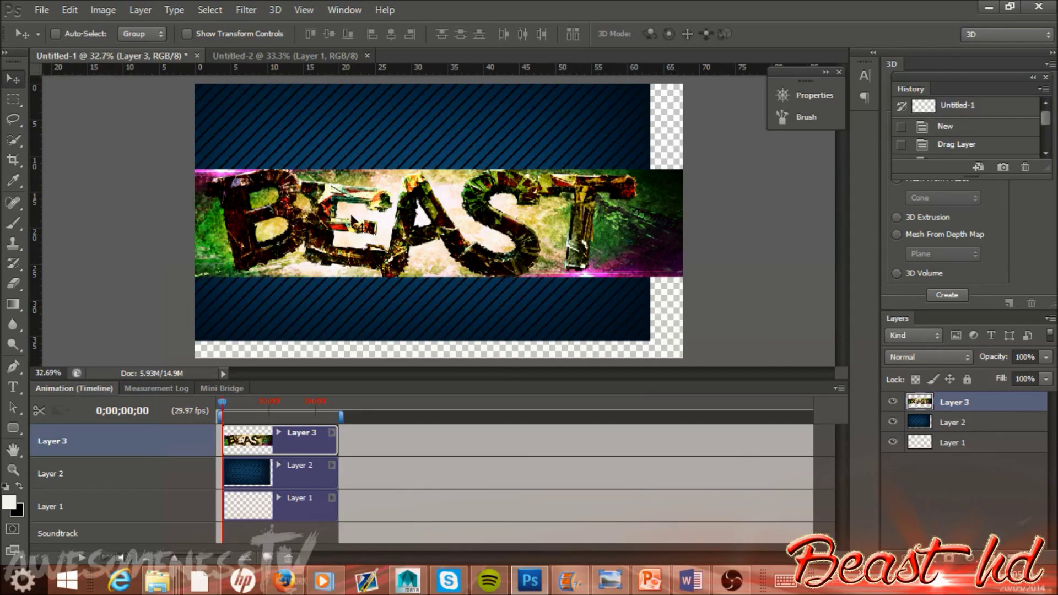
{"action": "left_click_drag", "start_coordinate": [361, 221], "coordinate": [386, 232]}
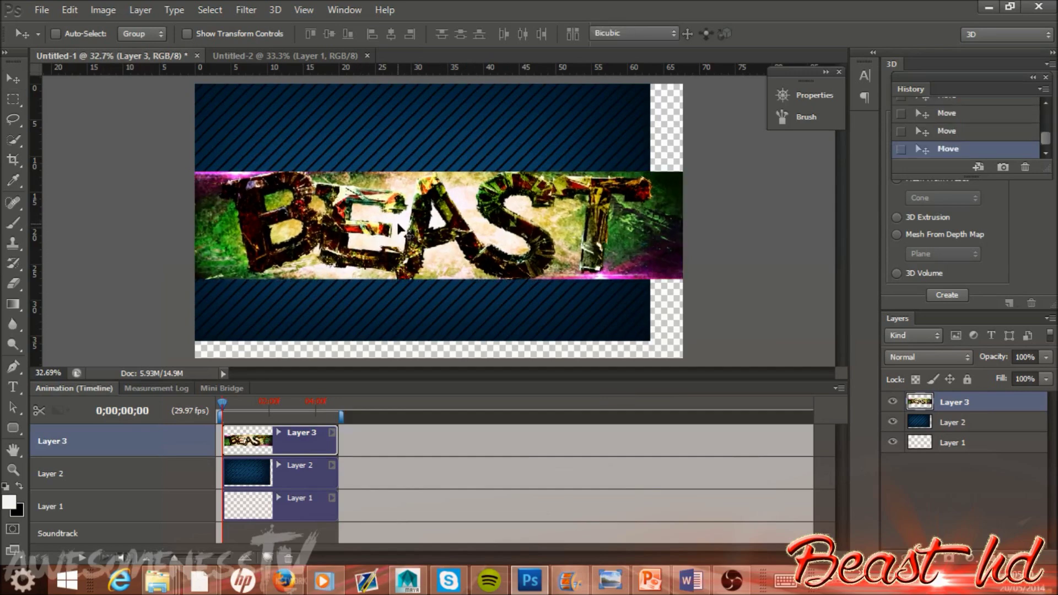
{"action": "key", "text": "ctrl+t"}
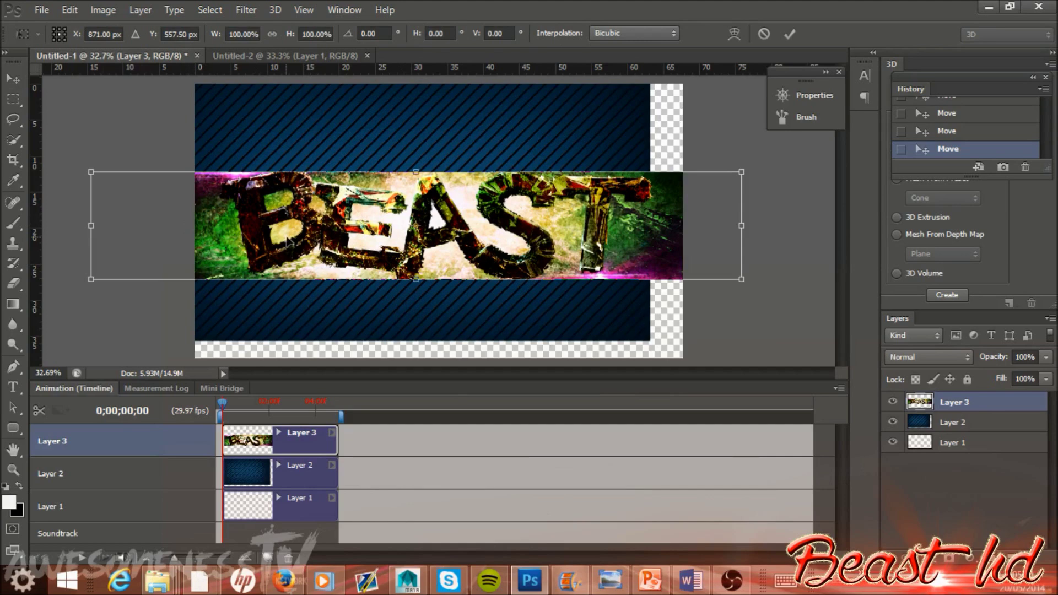
- Move, tilt and narrow the BEAST banner to about two-thirds width, left-aligned
{"action": "left_click_drag", "start_coordinate": [290, 242], "coordinate": [338, 244]}
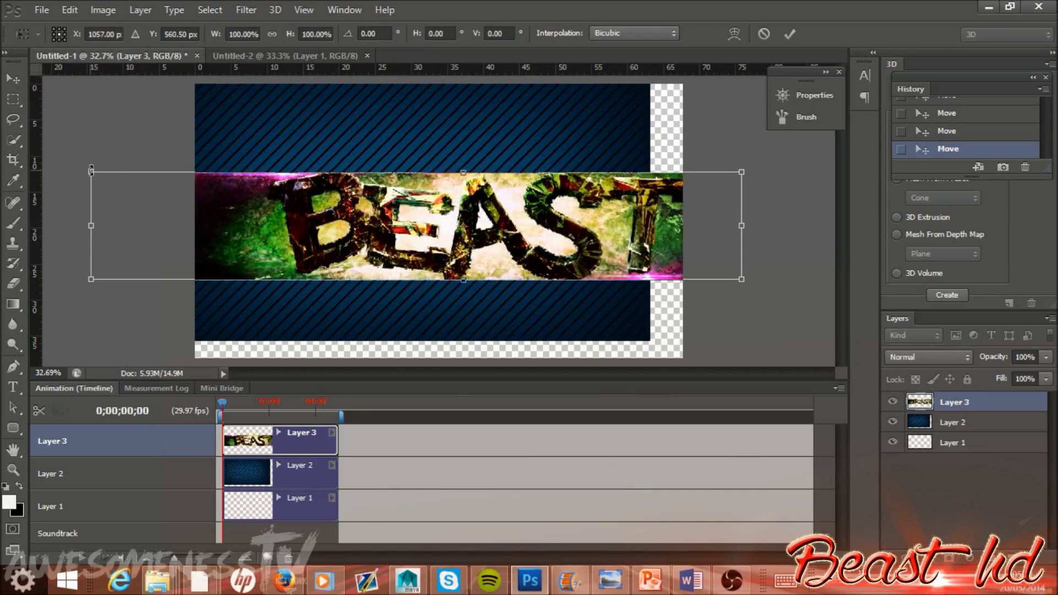
{"action": "left_click_drag", "start_coordinate": [91, 170], "coordinate": [90, 224]}
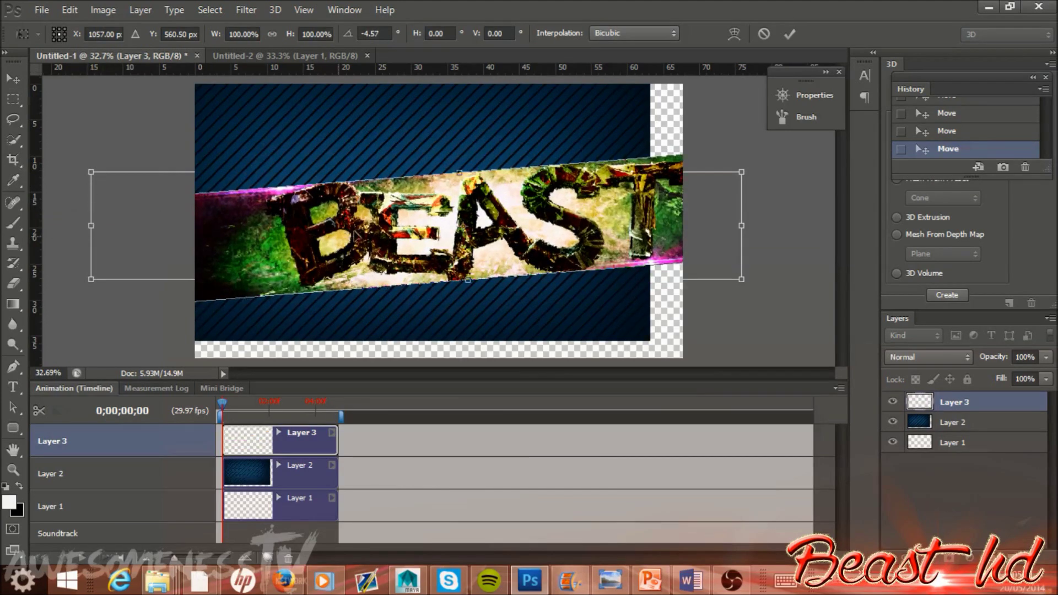
{"action": "left_click_drag", "start_coordinate": [354, 234], "coordinate": [410, 214]}
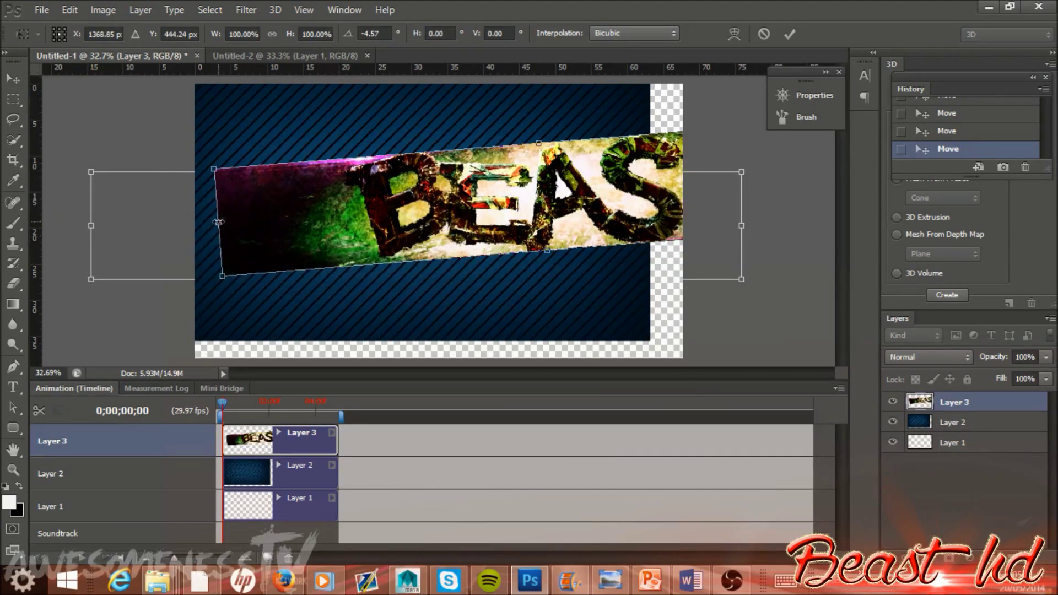
{"action": "left_click_drag", "start_coordinate": [218, 222], "coordinate": [435, 205]}
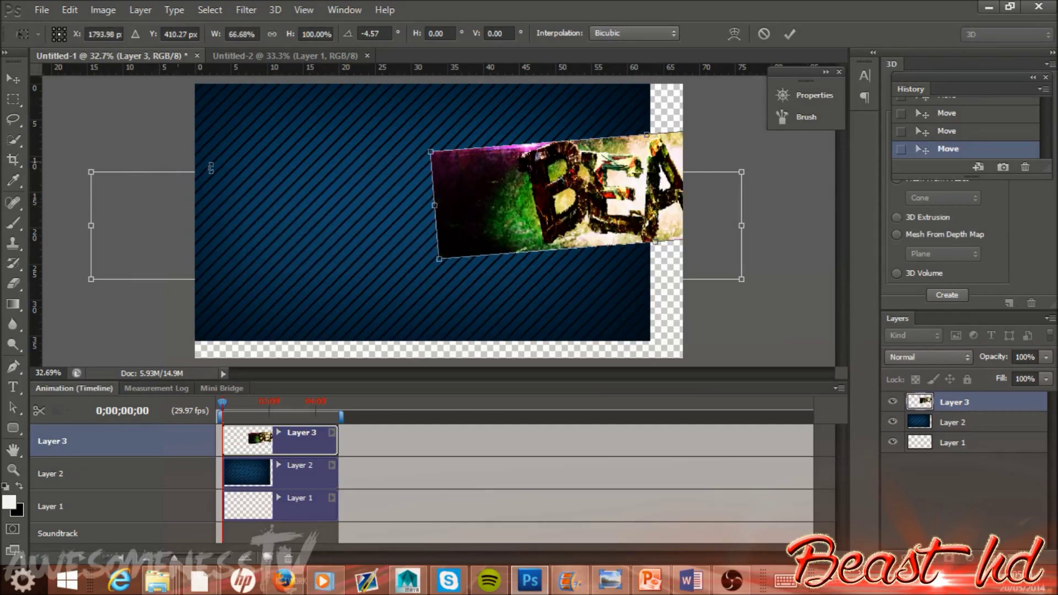
{"action": "left_click_drag", "start_coordinate": [525, 216], "coordinate": [336, 224]}
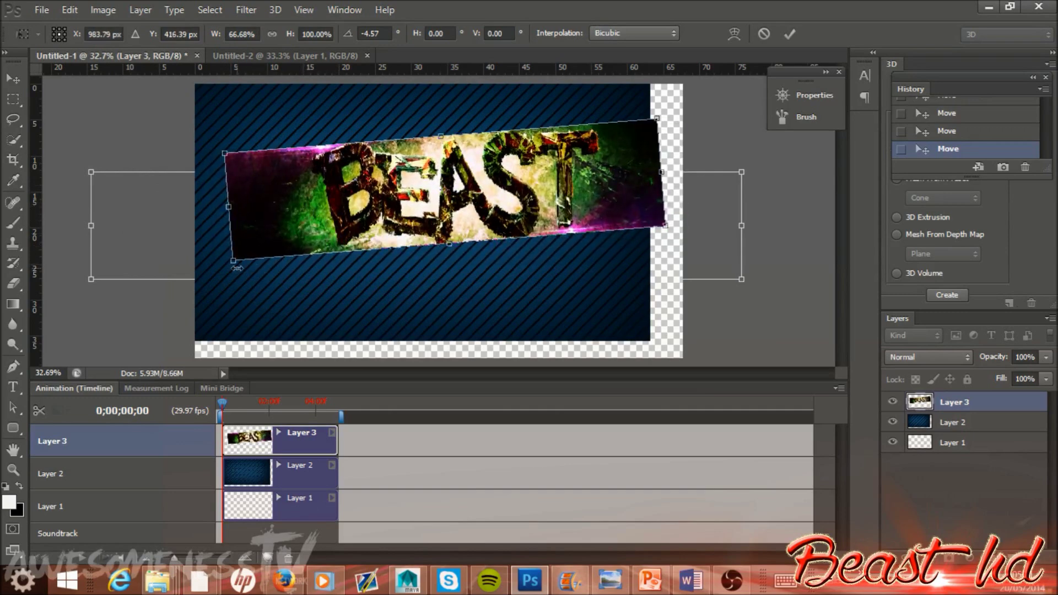
{"action": "left_click_drag", "start_coordinate": [219, 269], "coordinate": [210, 239]}
- Flip the banner horizontally and back, level it, and commit the transform
{"action": "right_click", "coordinate": [353, 217]}
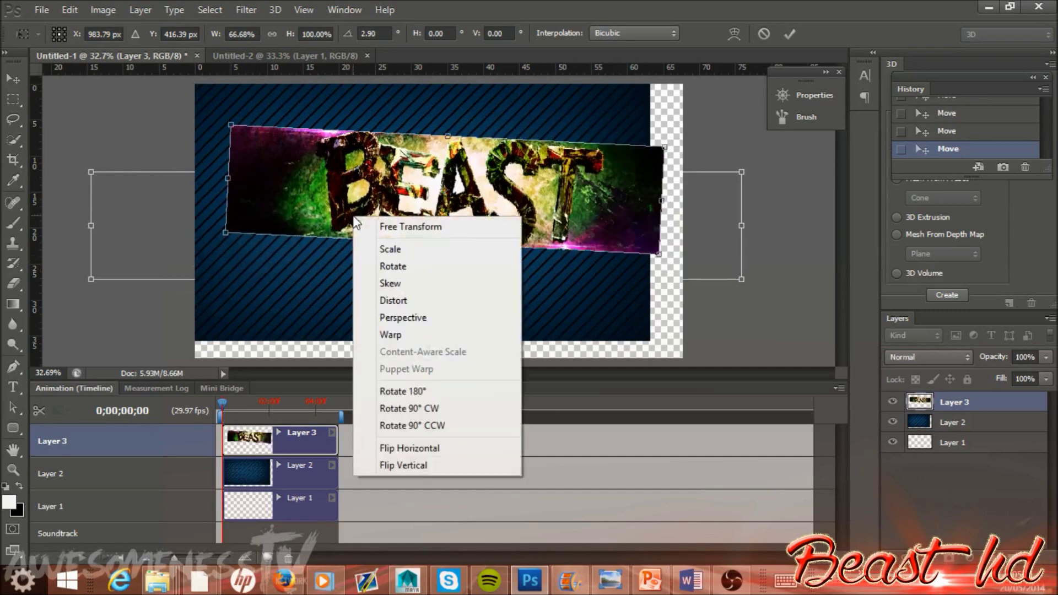
{"action": "left_click", "coordinate": [439, 447]}
{"action": "right_click", "coordinate": [494, 200]}
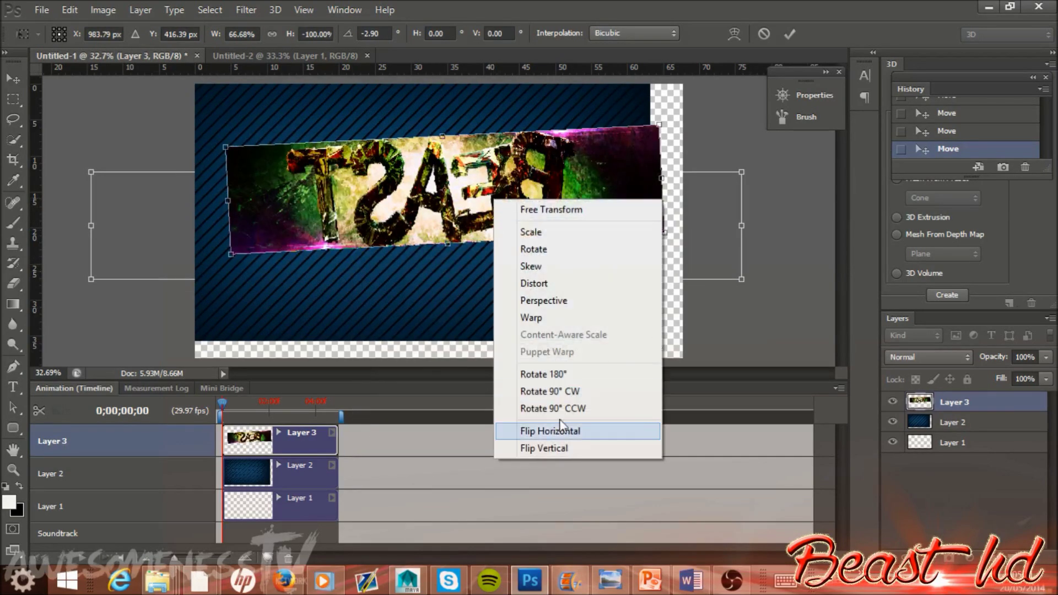
{"action": "left_click", "coordinate": [548, 431]}
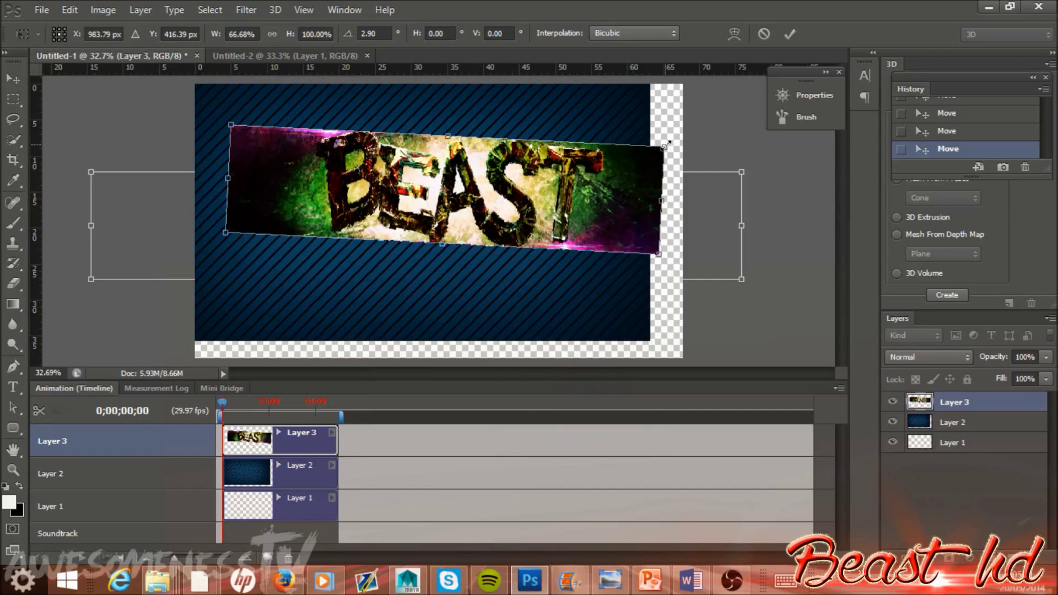
{"action": "left_click_drag", "start_coordinate": [675, 140], "coordinate": [674, 131]}
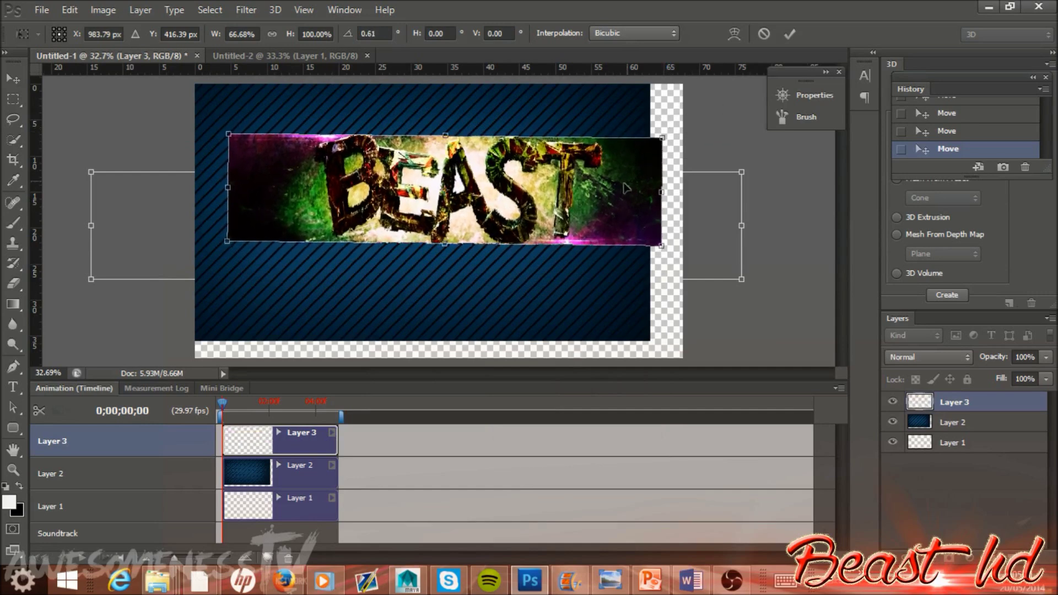
{"action": "left_click_drag", "start_coordinate": [620, 193], "coordinate": [588, 213]}
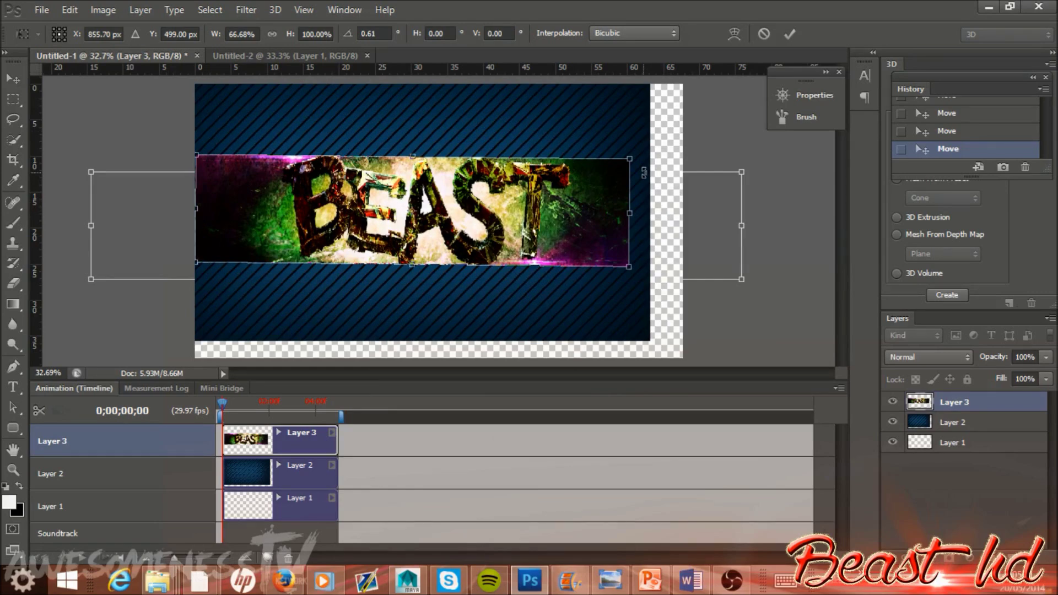
{"action": "left_click", "coordinate": [789, 34]}
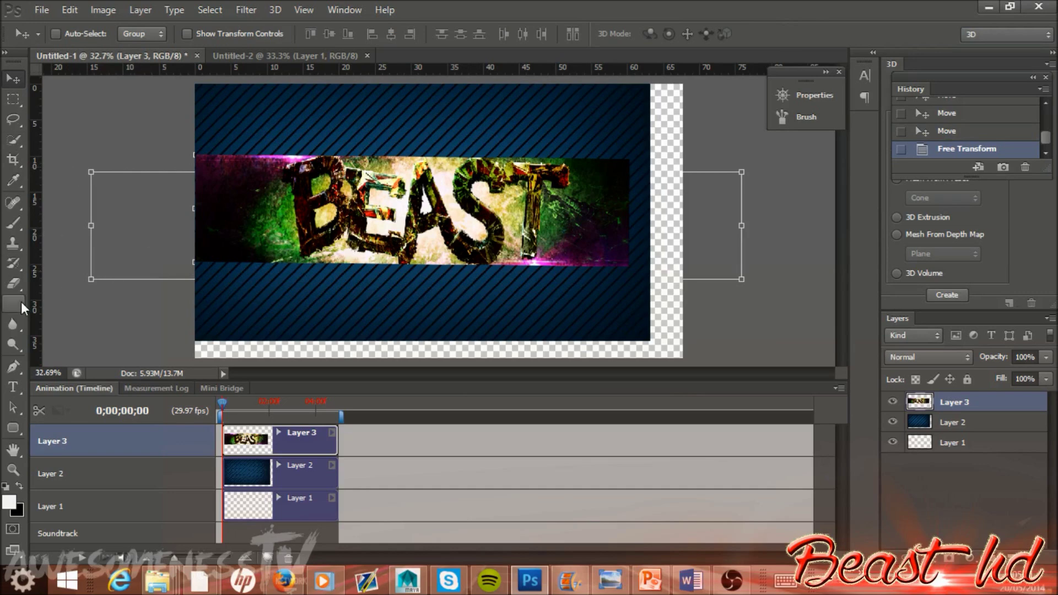
- Select the Eraser and resize its brush with [ and ] to 150 px
{"action": "left_click", "coordinate": [16, 284]}
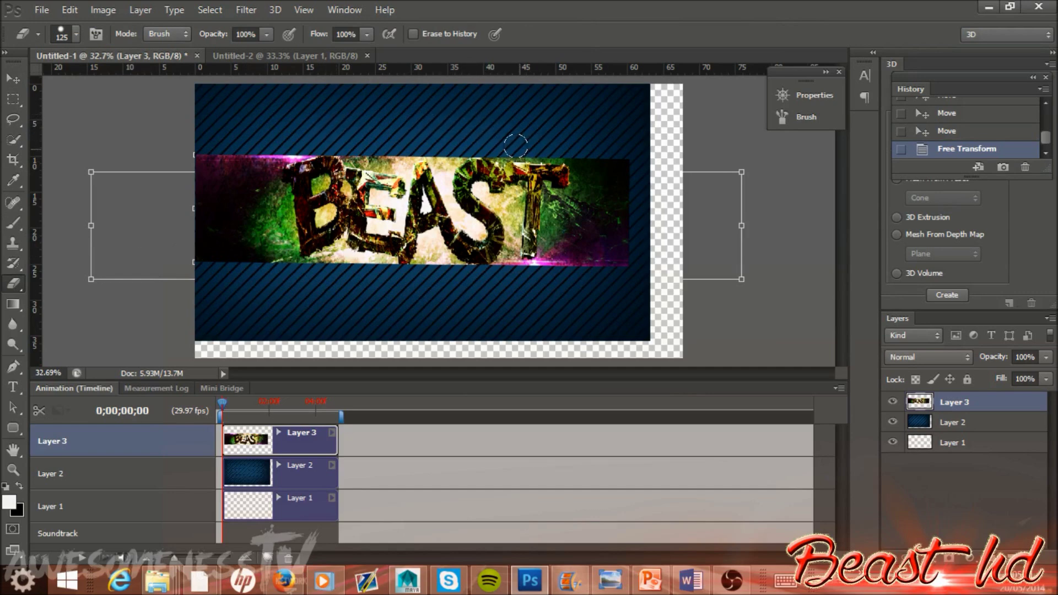
{"action": "key", "text": "bracketleft"}
{"action": "key", "text": "bracketright"}
{"action": "key", "text": "bracketright"}
{"action": "key", "text": "bracketright"}
{"action": "key", "text": "bracketright"}
{"action": "key", "text": "bracketleft"}
{"action": "key", "text": "bracketleft"}
{"action": "key", "text": "bracketleft"}
{"action": "key", "text": "bracketleft"}
{"action": "key", "text": "bracketright"}
{"action": "key", "text": "bracketright"}
{"action": "key", "text": "bracketleft"}
{"action": "key", "text": "bracketleft"}
{"action": "key", "text": "bracketright"}
{"action": "key", "text": "bracketright"}
{"action": "key", "text": "bracketright"}
{"action": "left_click", "coordinate": [21, 75]}
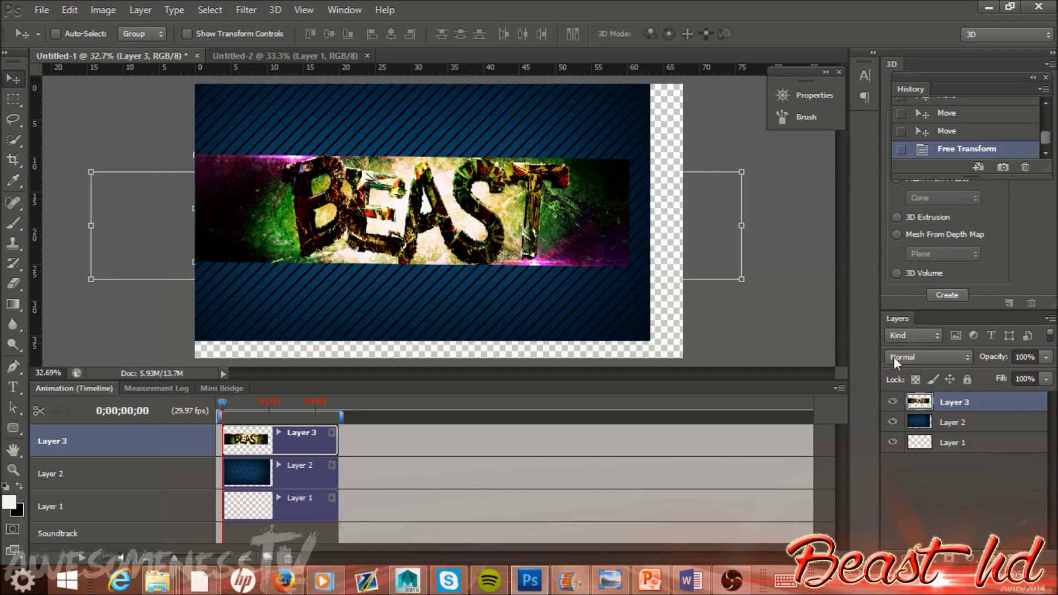
- Try Layer 3 in Darken, Multiply, Darker Color, Lighter Color and Pin Light blend modes
{"action": "left_click", "coordinate": [964, 360]}
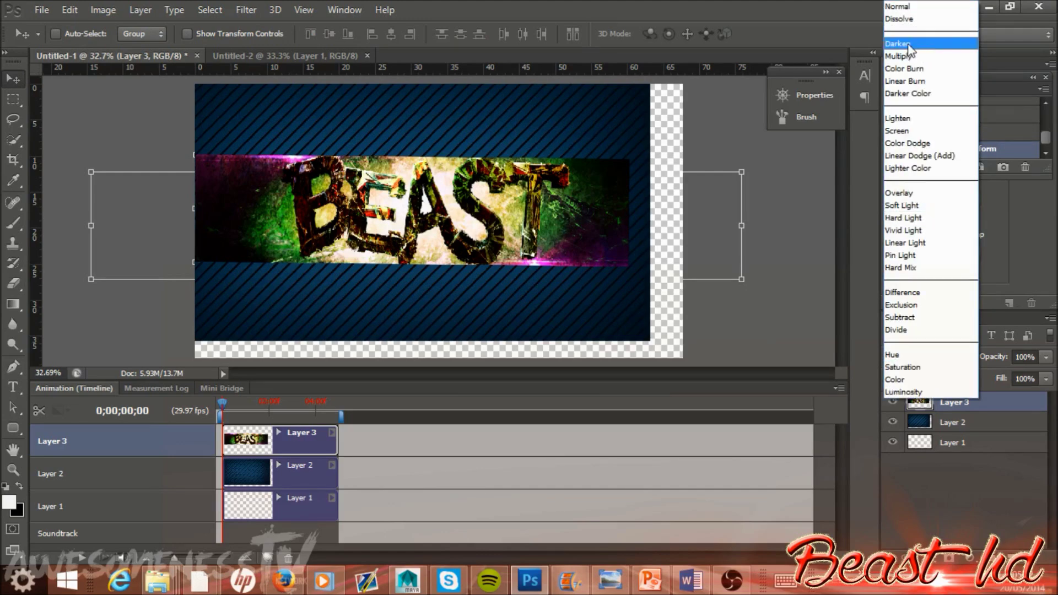
{"action": "left_click", "coordinate": [908, 44]}
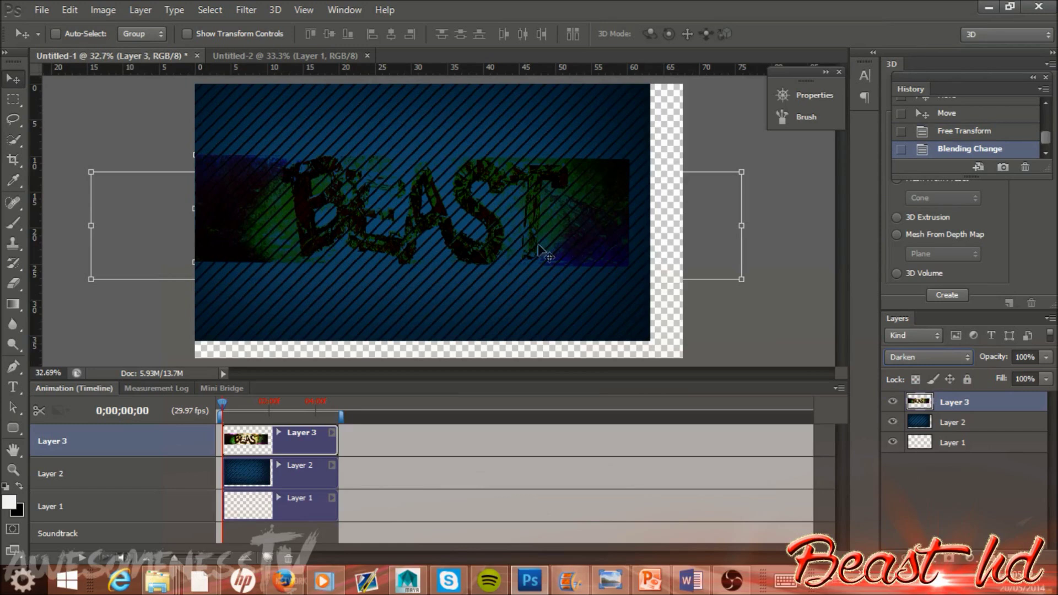
{"action": "left_click", "coordinate": [961, 359]}
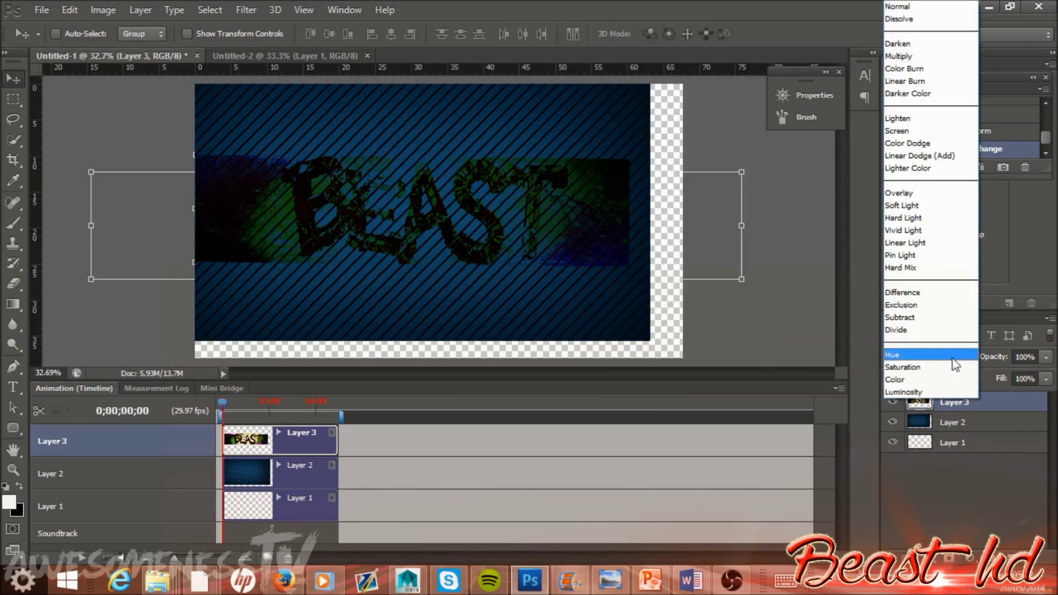
{"action": "left_click", "coordinate": [913, 58]}
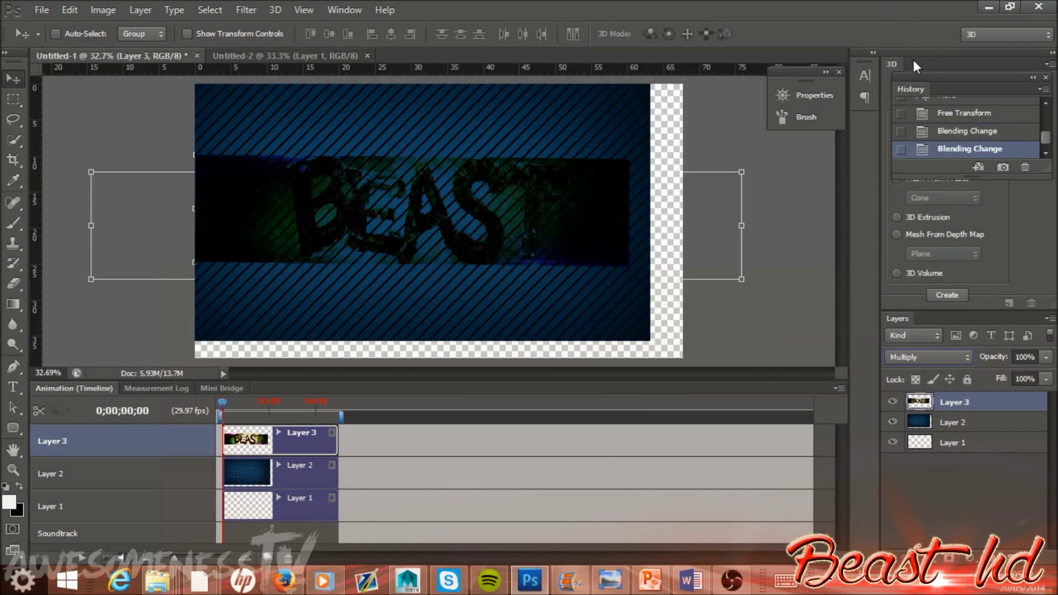
{"action": "key", "text": "Down"}
{"action": "key", "text": "Down"}
{"action": "key", "text": "Down"}
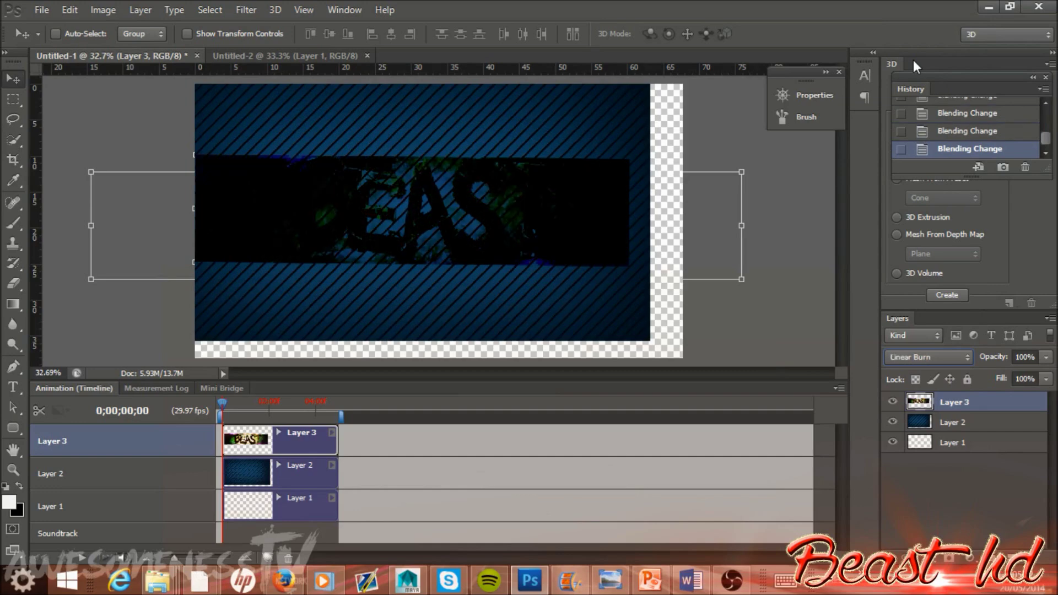
{"action": "key", "text": "Down"}
{"action": "key", "text": "Down"}
{"action": "key", "text": "Down"}
{"action": "key", "text": "Down"}
{"action": "key", "text": "Down"}
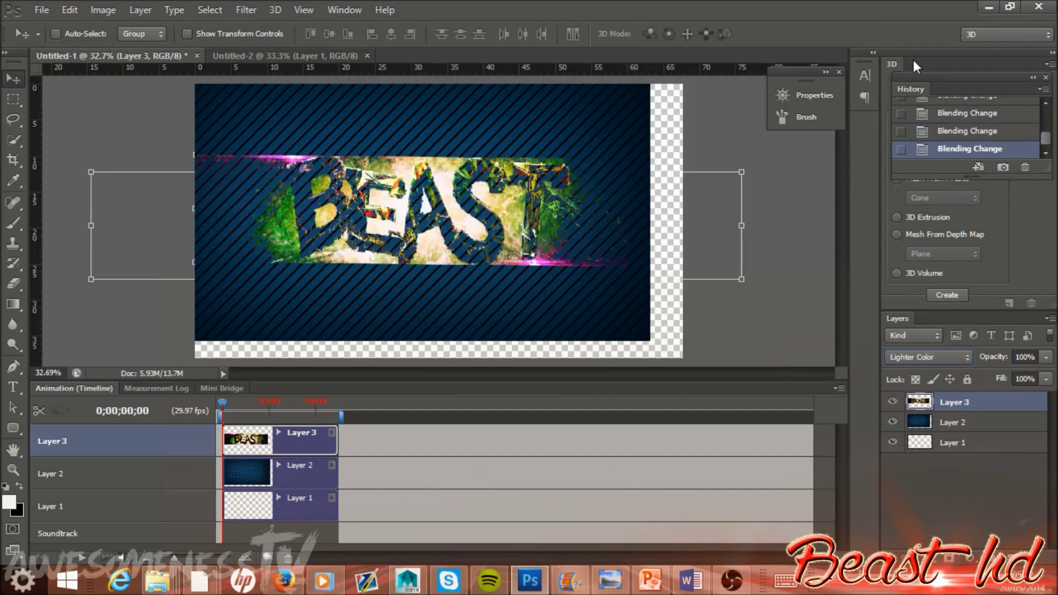
{"action": "key", "text": "Down"}
{"action": "key", "text": "Down"}
{"action": "key", "text": "Down"}
{"action": "key", "text": "Down"}
{"action": "key", "text": "Down"}
{"action": "key", "text": "Down"}
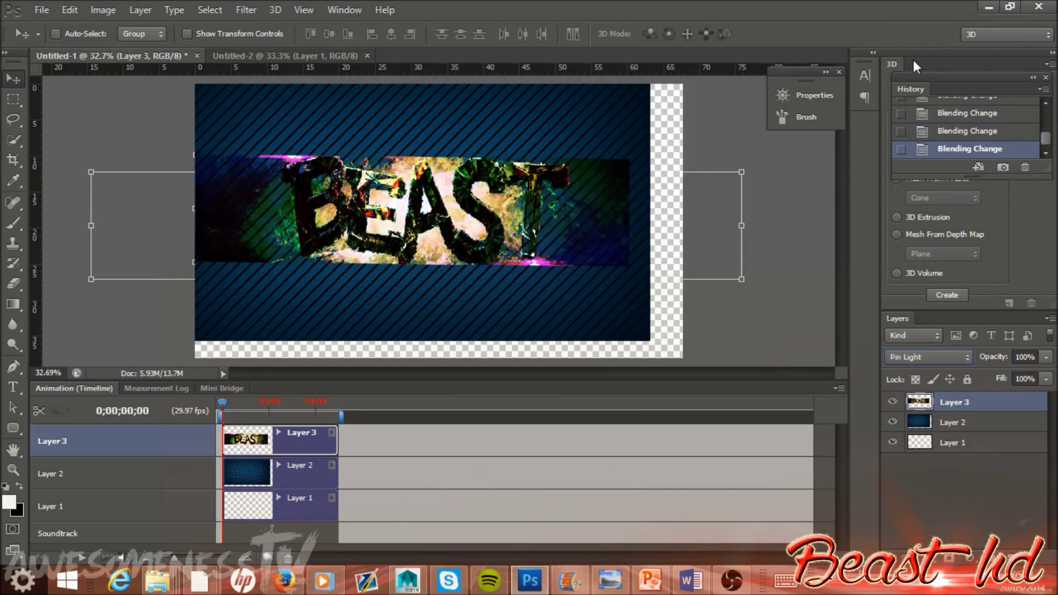
- Cycle Layer 3 through Darken, Lighter Color, Exclusion, Hue and Subtract blend modes
{"action": "left_click", "coordinate": [955, 359]}
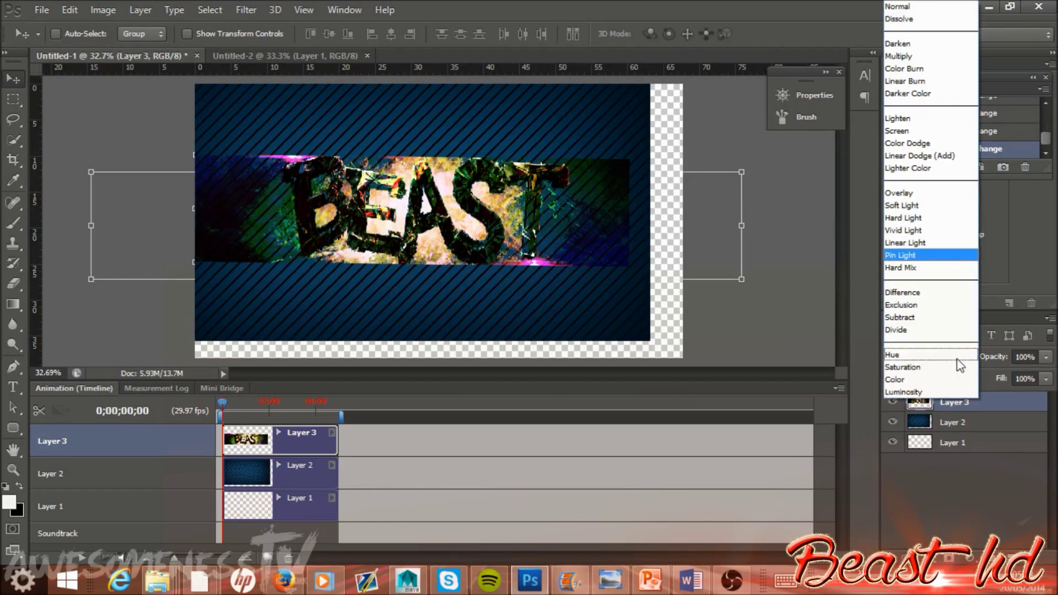
{"action": "left_click", "coordinate": [898, 44]}
{"action": "key", "text": "Down"}
{"action": "key", "text": "Down"}
{"action": "key", "text": "Down"}
{"action": "key", "text": "Down"}
{"action": "key", "text": "Down"}
{"action": "key", "text": "Down"}
{"action": "key", "text": "Down"}
{"action": "key", "text": "Down"}
{"action": "key", "text": "Down"}
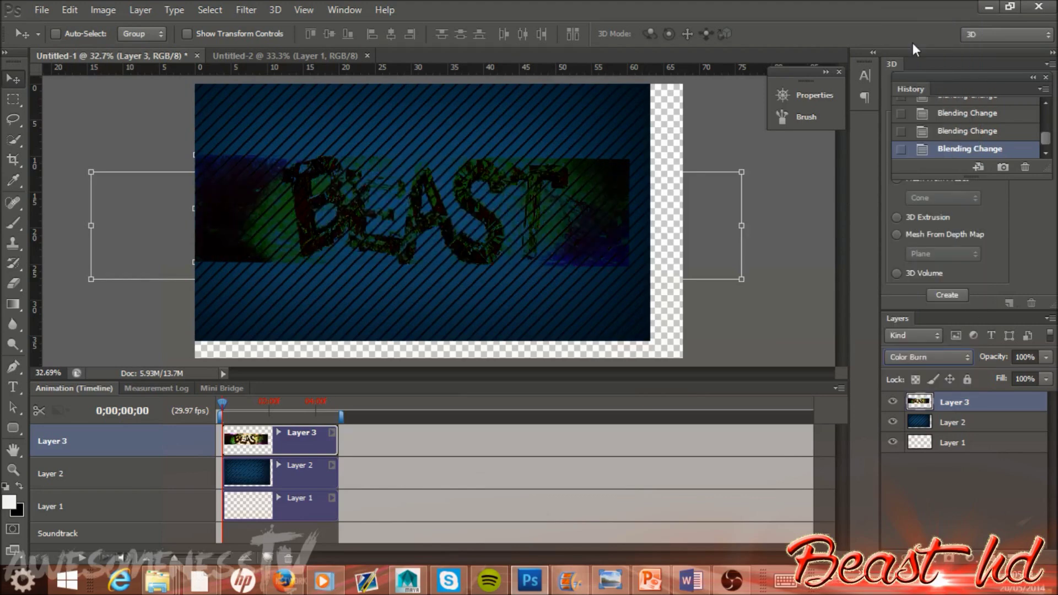
{"action": "key", "text": "Down"}
{"action": "key", "text": "Down"}
{"action": "key", "text": "Down"}
{"action": "key", "text": "Down"}
{"action": "key", "text": "Down"}
{"action": "key", "text": "Down"}
{"action": "key", "text": "Down"}
{"action": "key", "text": "Down"}
{"action": "key", "text": "Down"}
{"action": "key", "text": "Down"}
{"action": "key", "text": "Down"}
{"action": "key", "text": "Down"}
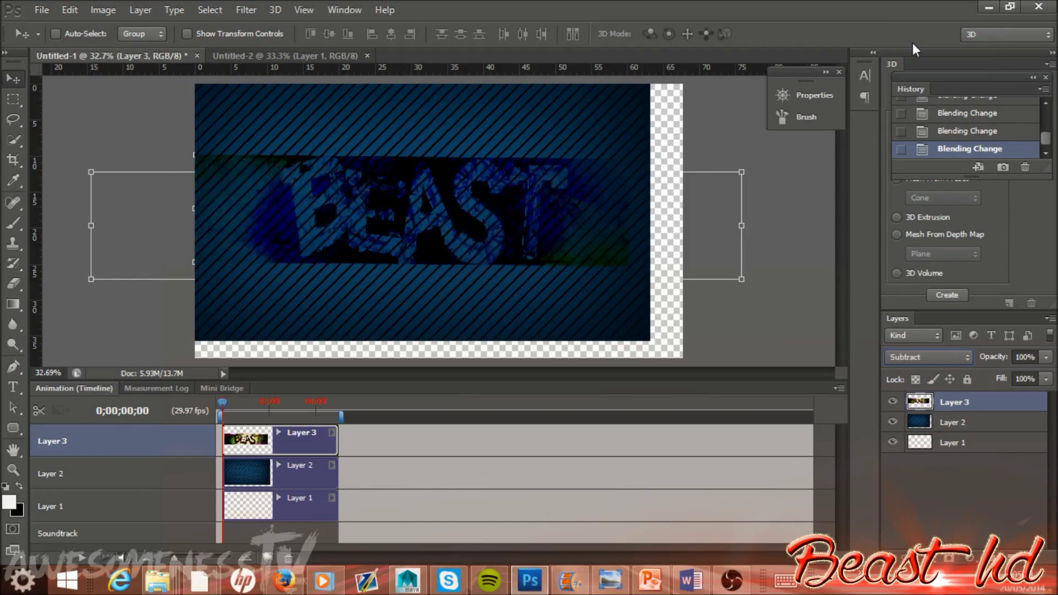
{"action": "key", "text": "Down"}
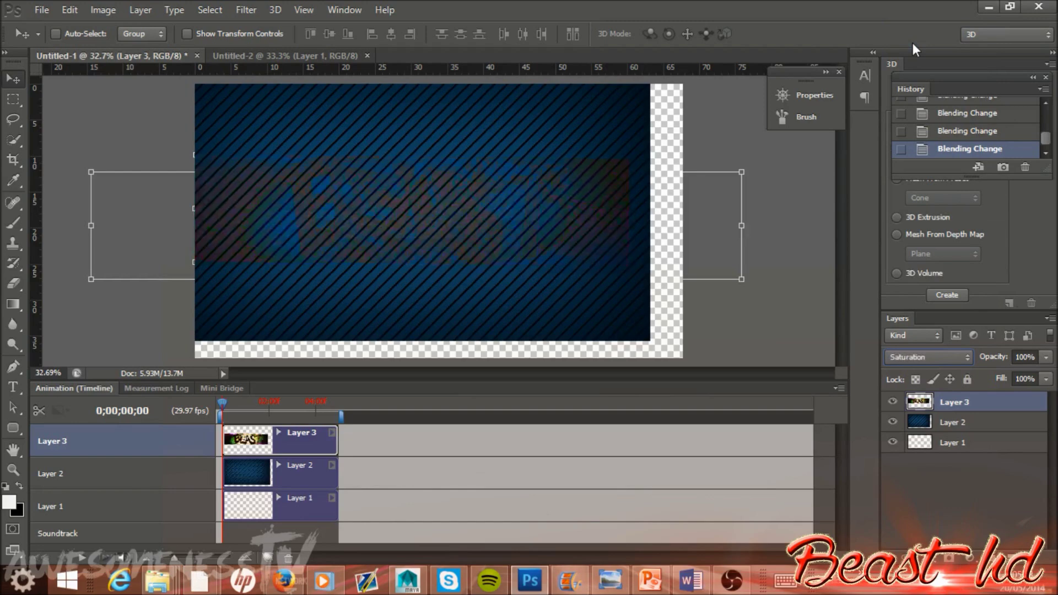
{"action": "key", "text": "Up"}
{"action": "key", "text": "Up"}
{"action": "key", "text": "Up"}
{"action": "key", "text": "Up"}
{"action": "key", "text": "Up"}
{"action": "key", "text": "Up"}
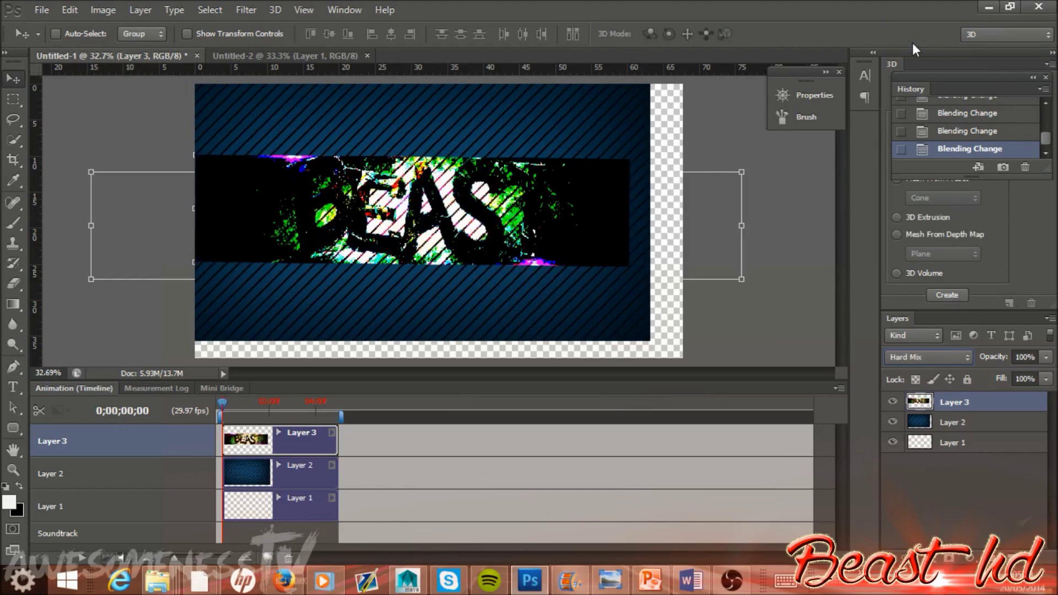
- Try Dissolve, reset Layer 3 to Normal, and move the banner about 70 px right
{"action": "left_click", "coordinate": [943, 364]}
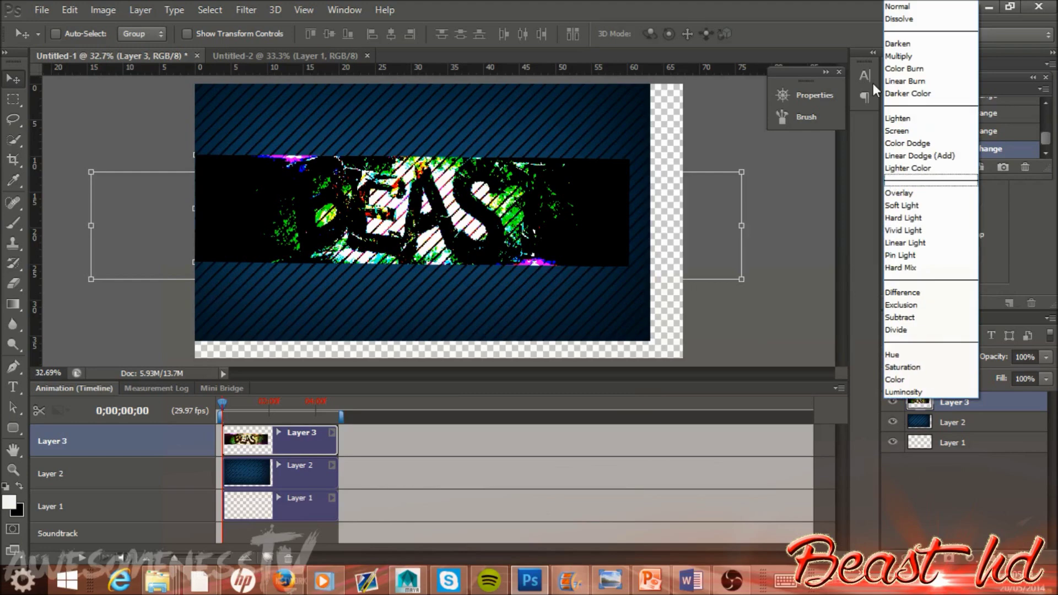
{"action": "left_click", "coordinate": [904, 21]}
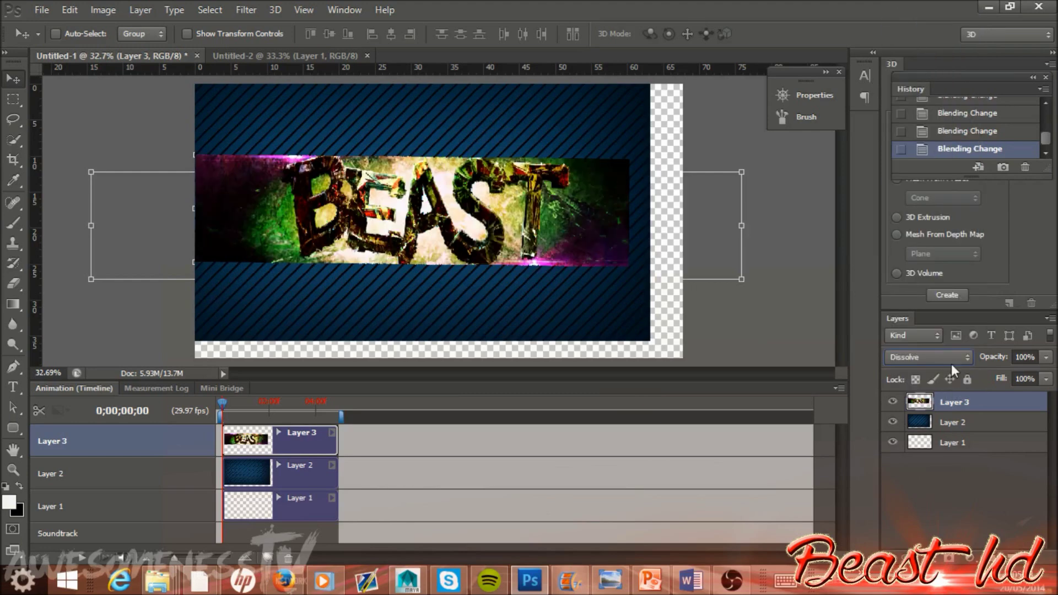
{"action": "left_click", "coordinate": [943, 360]}
{"action": "left_click", "coordinate": [912, 12]}
{"action": "left_click_drag", "start_coordinate": [436, 237], "coordinate": [488, 224]}
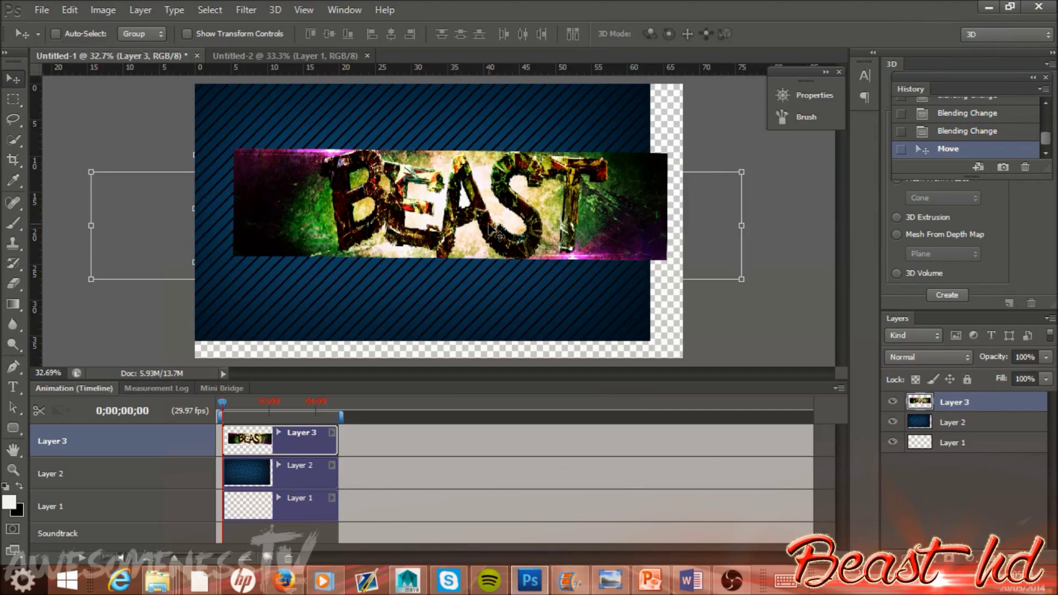
{"action": "key", "text": "ctrl+u"}
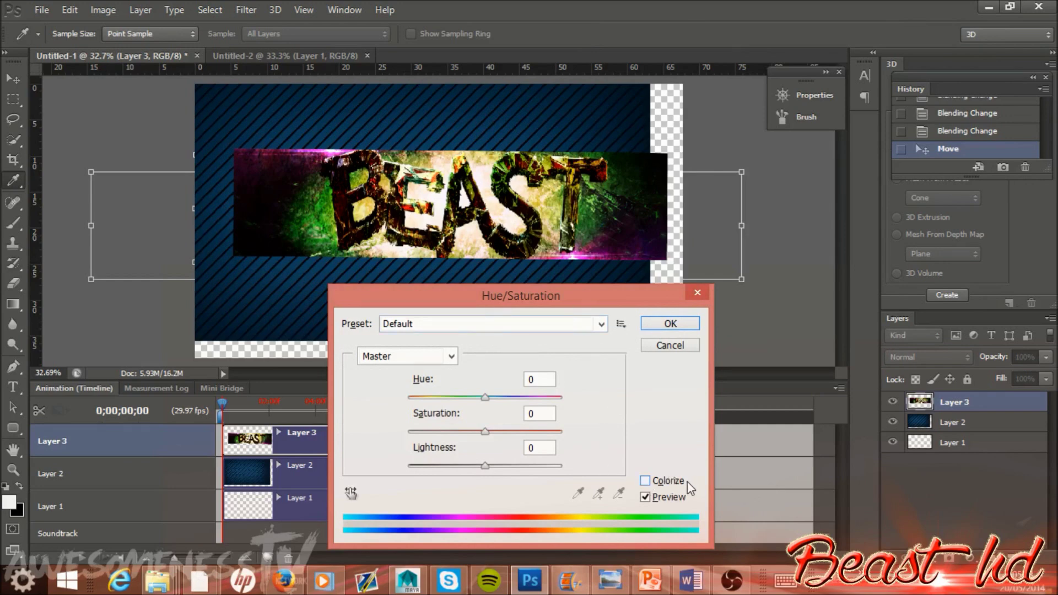
{"action": "left_click", "coordinate": [646, 481]}
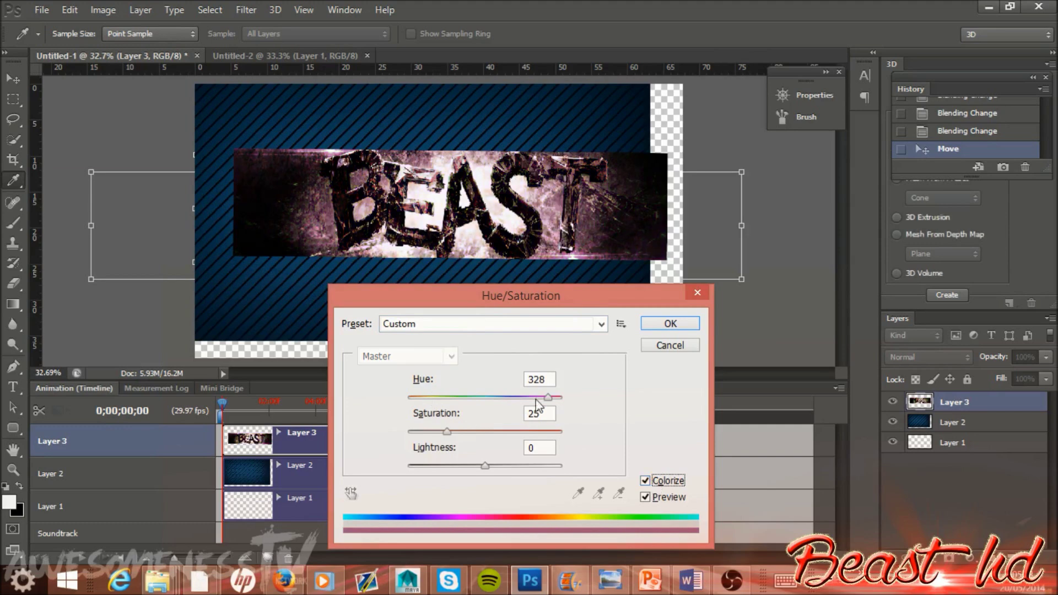
{"action": "left_click_drag", "start_coordinate": [547, 397], "coordinate": [575, 435]}
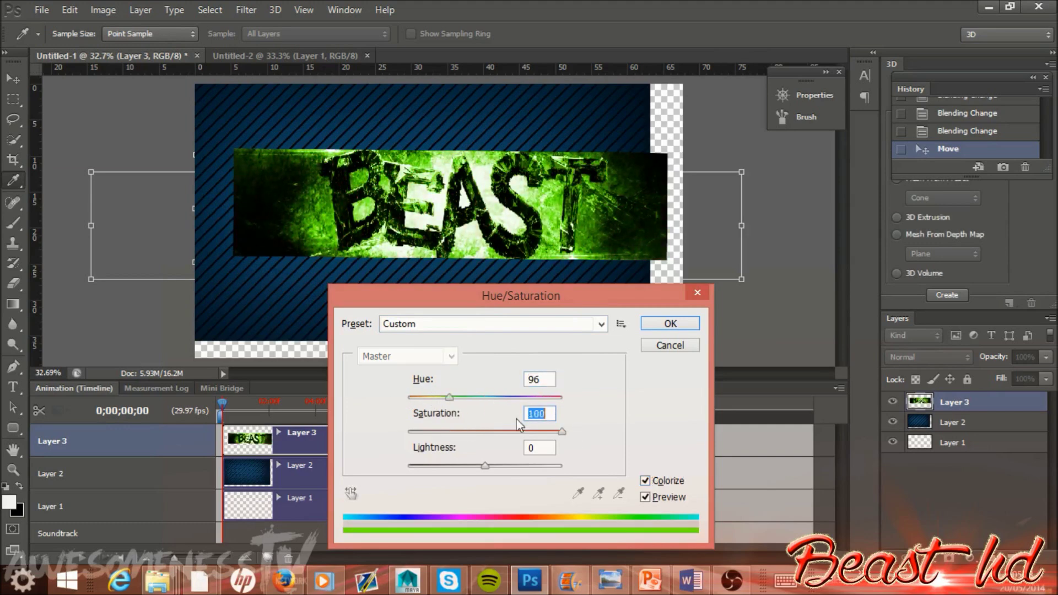
{"action": "left_click_drag", "start_coordinate": [449, 397], "coordinate": [414, 398]}
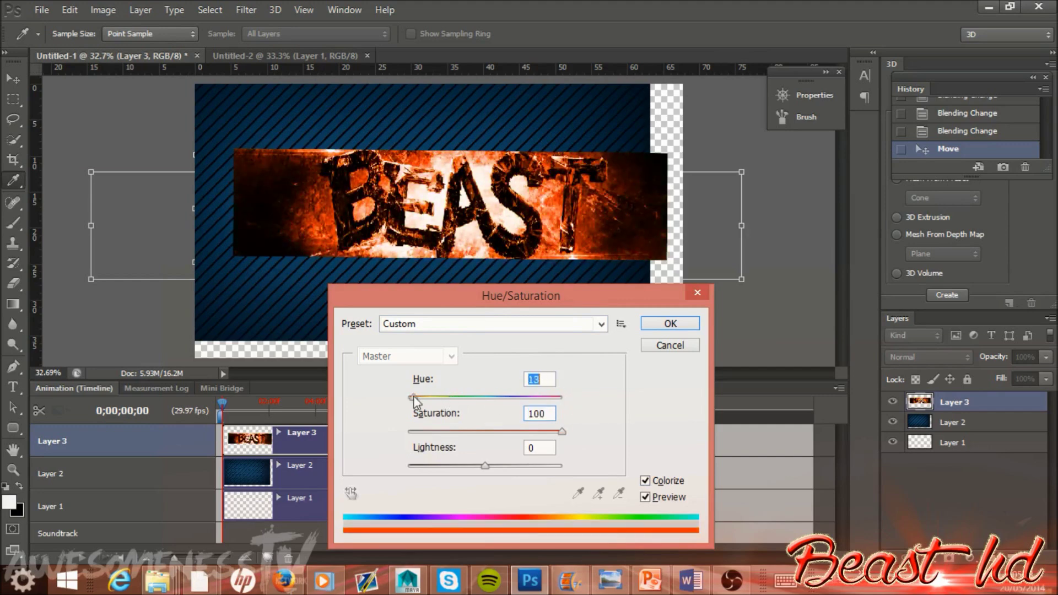
{"action": "left_click_drag", "start_coordinate": [413, 396], "coordinate": [444, 398]}
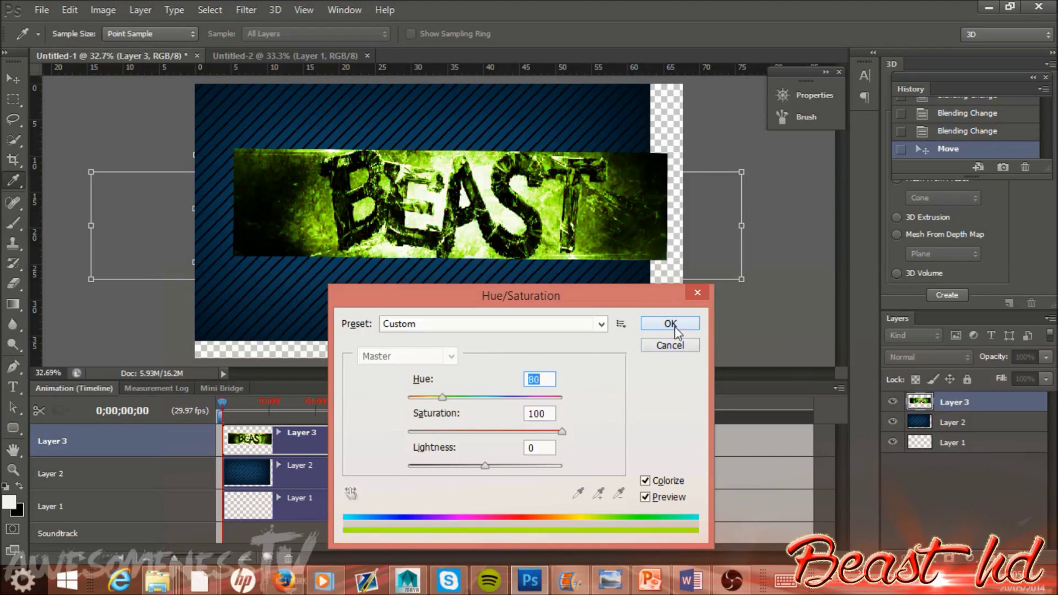
{"action": "left_click", "coordinate": [679, 346]}
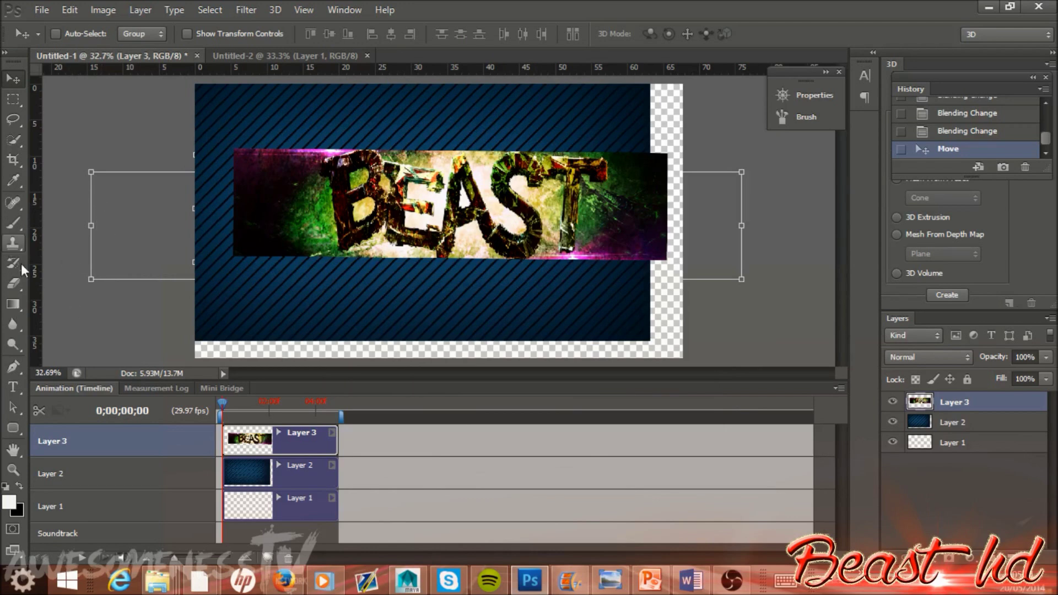
- Quick-select the BE letters at the banner's left end, delete them, and deselect
{"action": "left_click", "coordinate": [12, 138]}
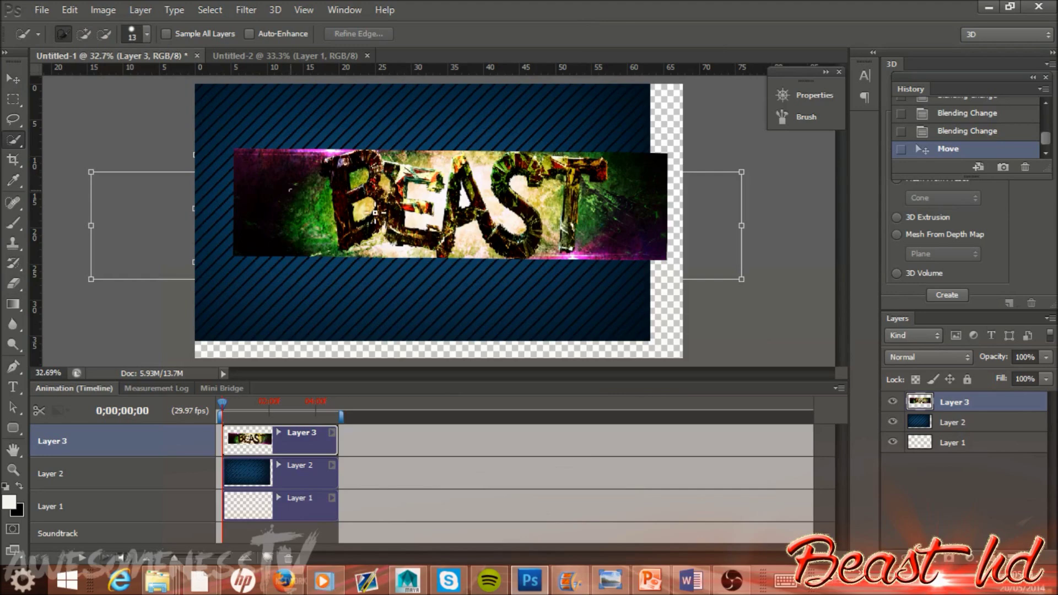
{"action": "left_click_drag", "start_coordinate": [323, 200], "coordinate": [364, 243]}
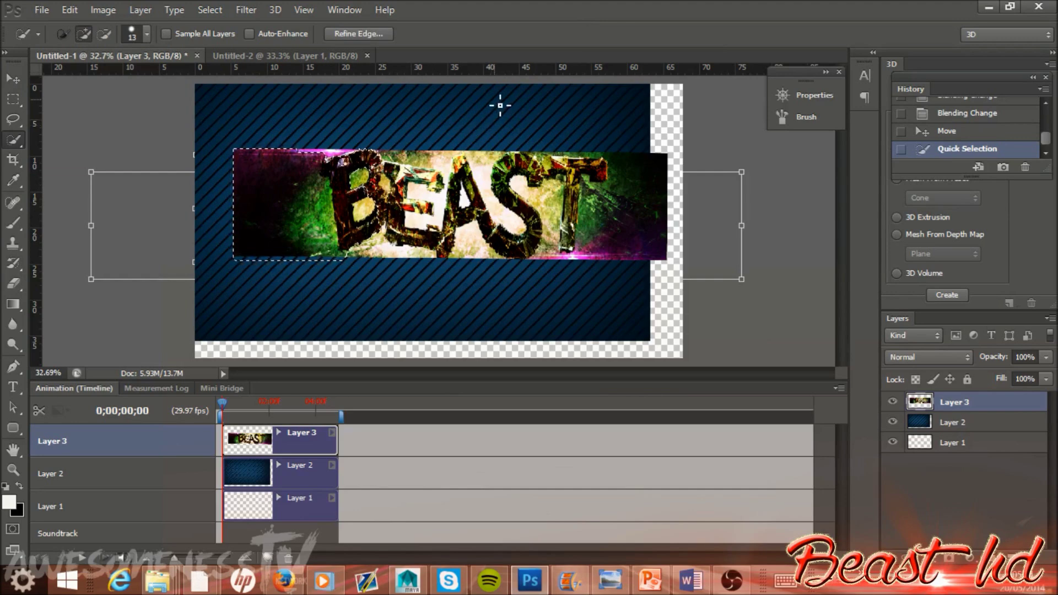
{"action": "key", "text": "ctrl+z"}
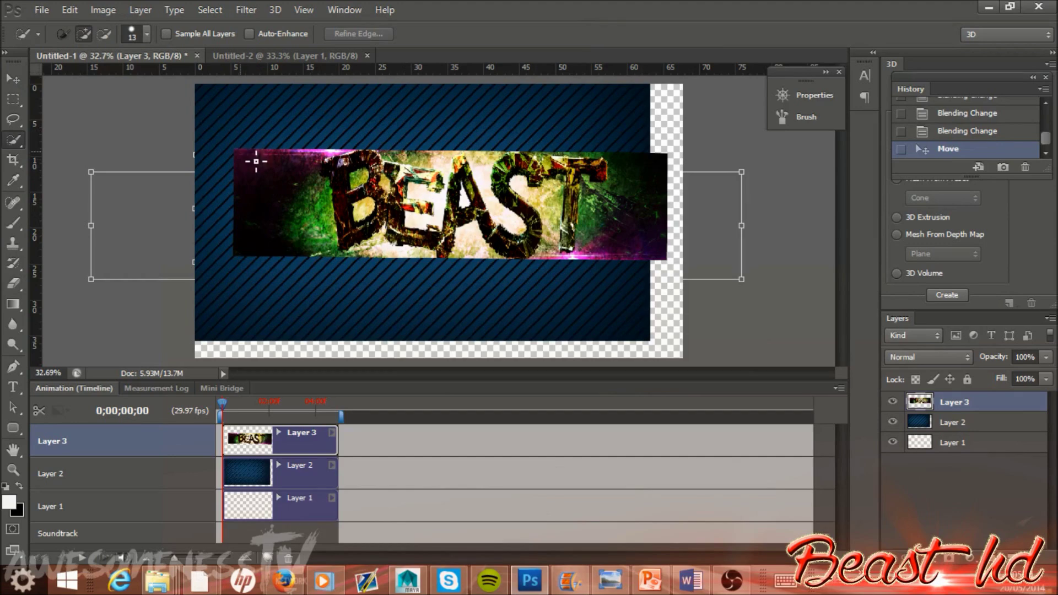
{"action": "mouse_move", "coordinate": [256, 161]}
{"action": "left_mouse_down"}
{"action": "mouse_move", "coordinate": [432, 236]}
{"action": "mouse_move", "coordinate": [391, 241]}
{"action": "mouse_move", "coordinate": [315, 222]}
{"action": "left_mouse_up"}
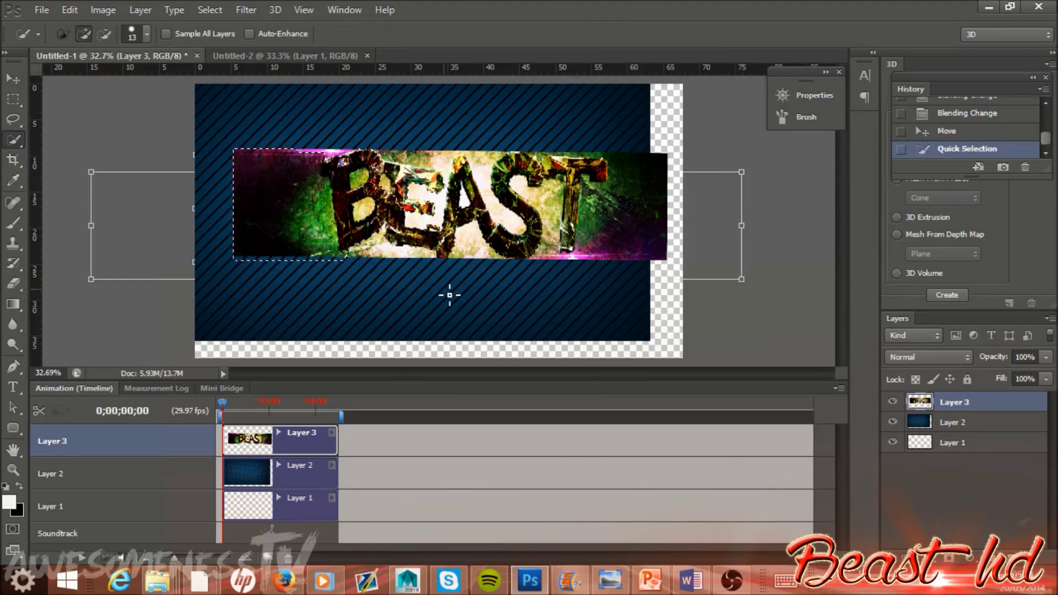
{"action": "key", "text": "Delete"}
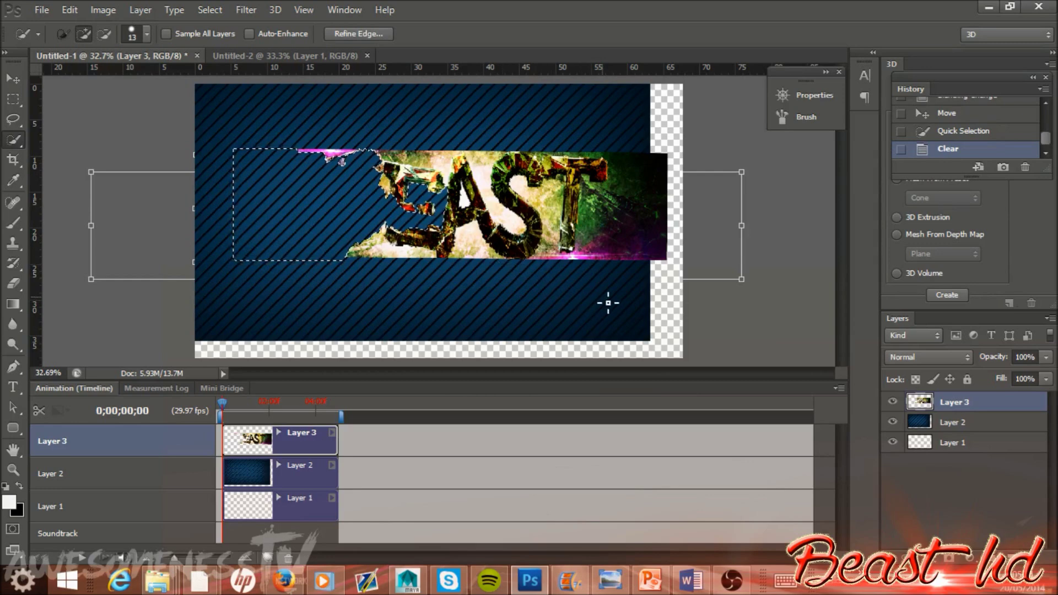
{"action": "key", "text": "ctrl+d"}
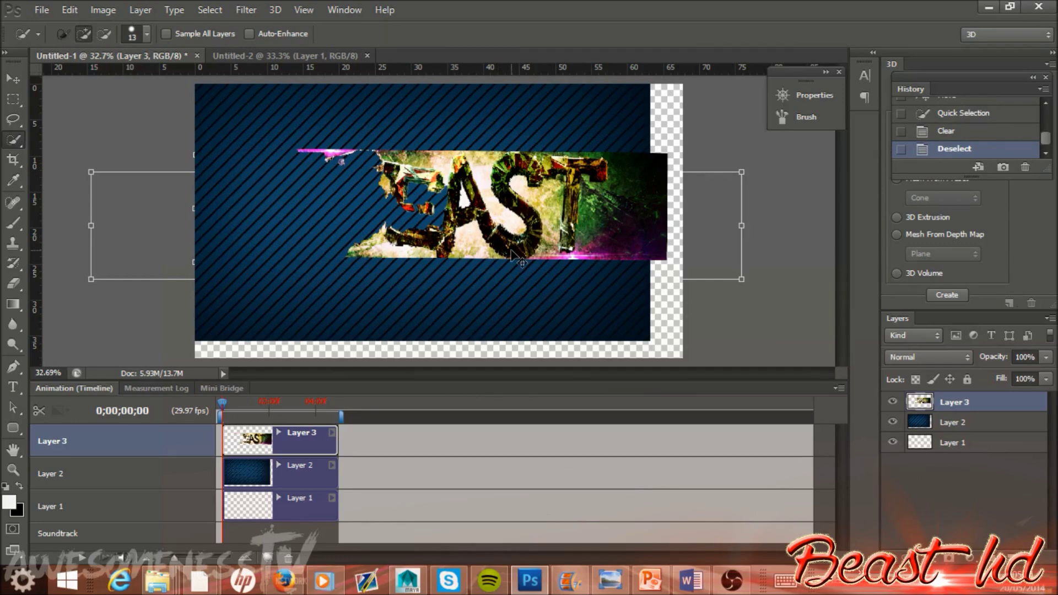
{"action": "key", "text": "ctrl+z"}
{"action": "key", "text": "ctrl+d"}
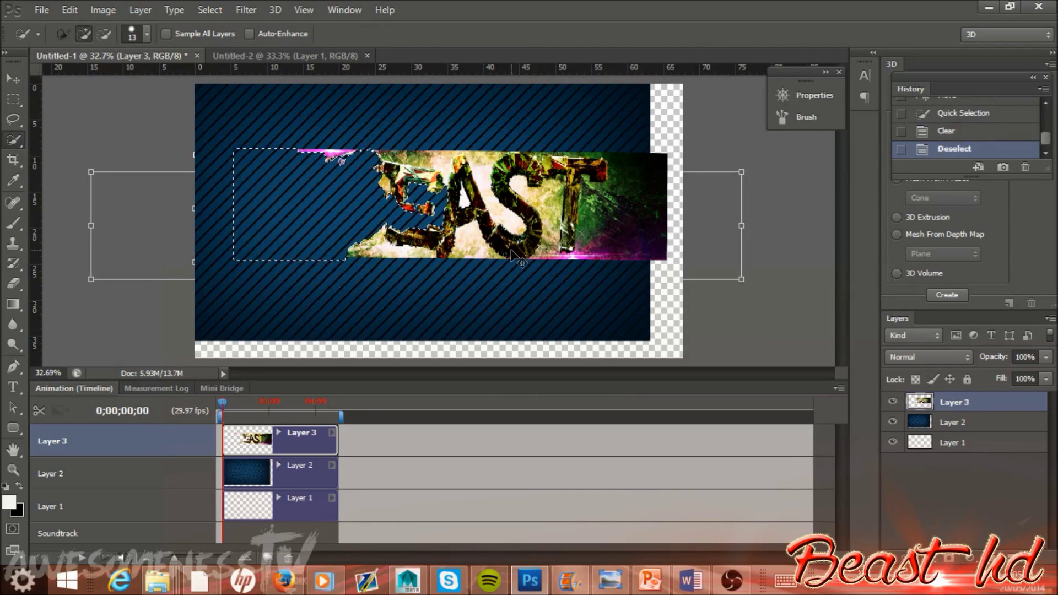